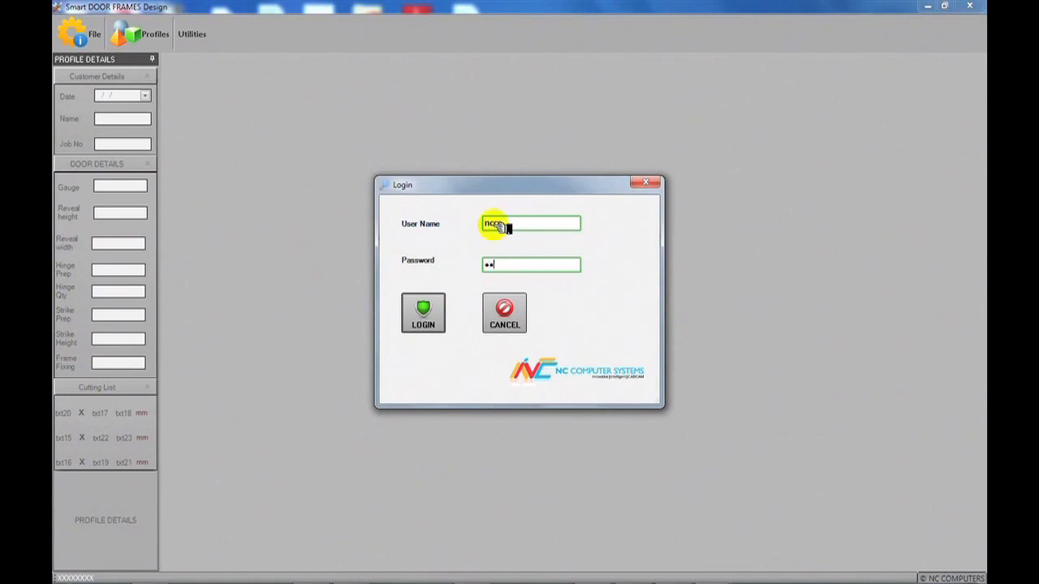
- Log in and open the Customer details form
{"action": "left_click", "coordinate": [424, 314]}
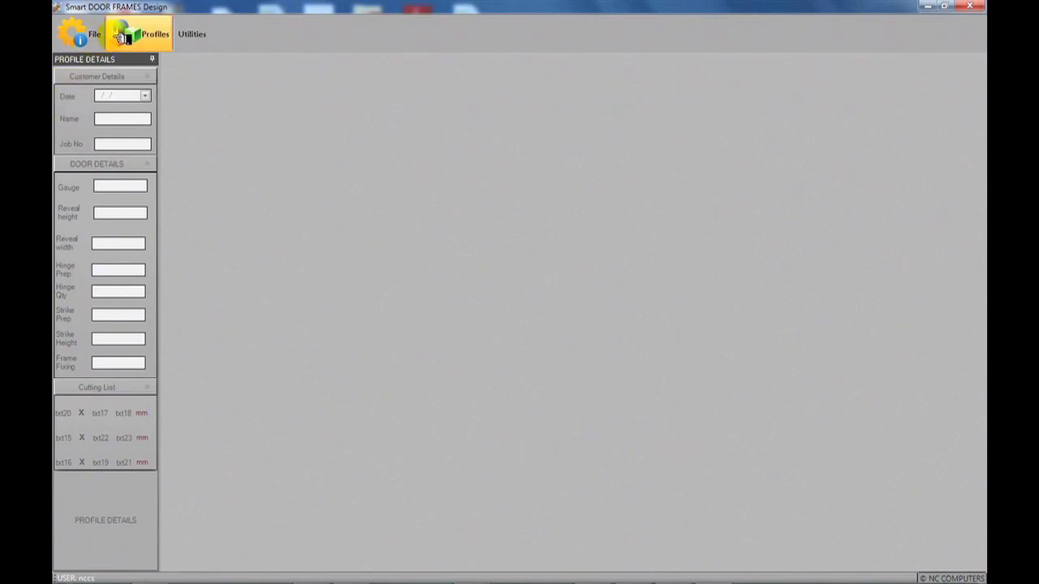
{"action": "left_click", "coordinate": [134, 36]}
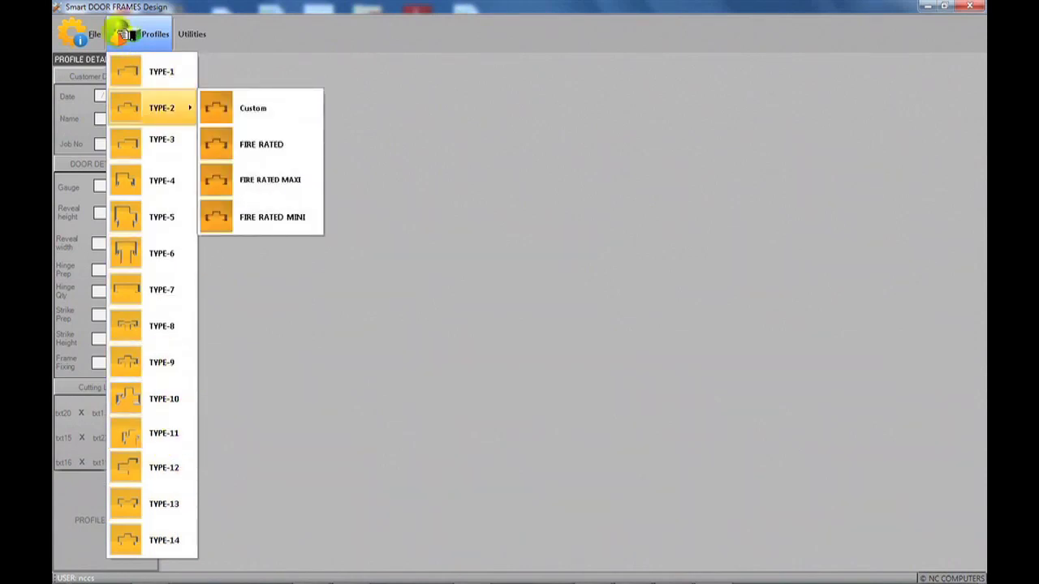
{"action": "mouse_move", "coordinate": [79, 34]}
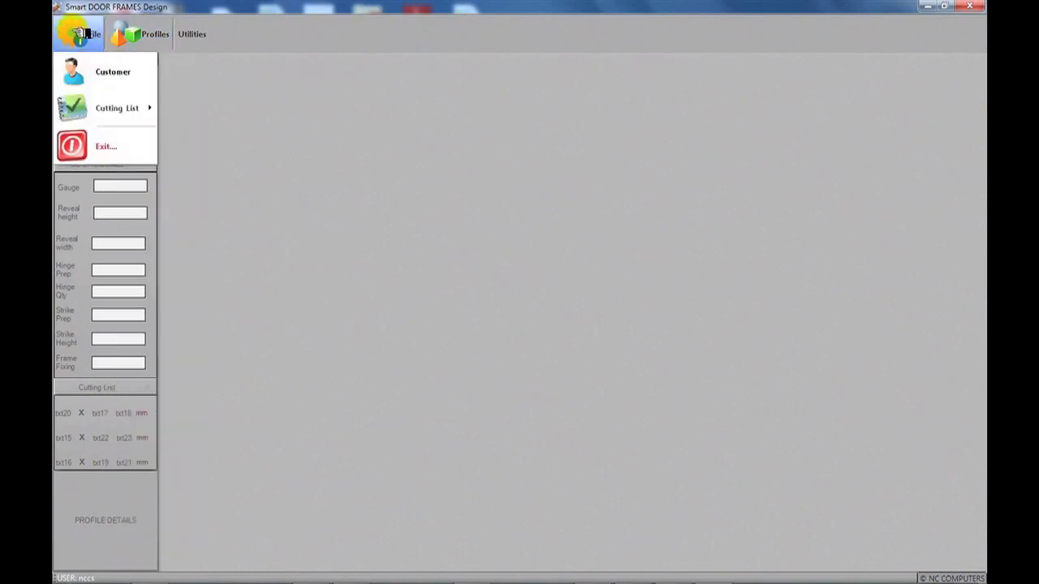
{"action": "left_click", "coordinate": [99, 71]}
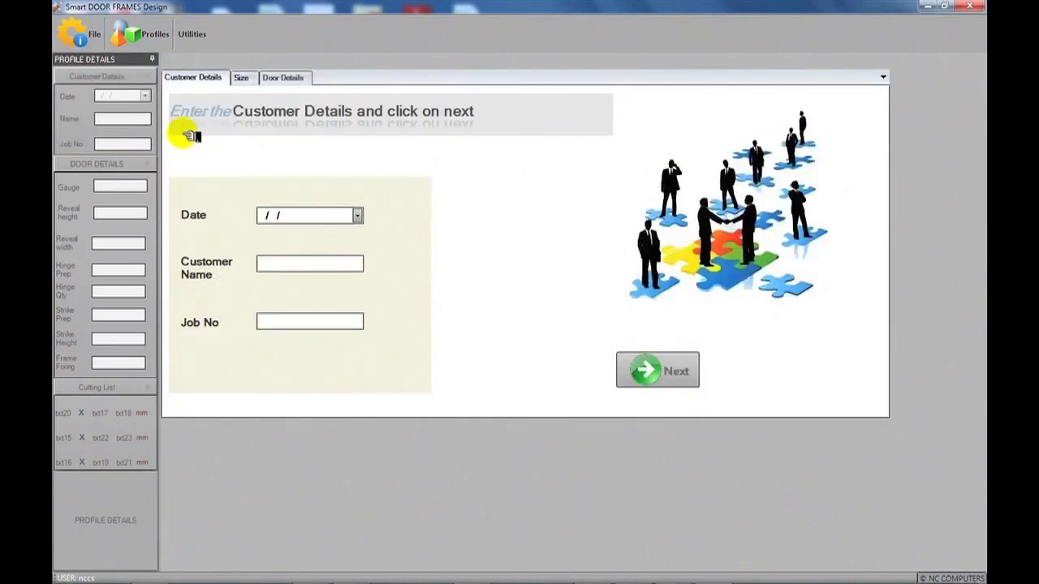
- Date the order 4 May 2011, enter customer 'Door frame' and the job number, then continue
{"action": "left_click", "coordinate": [357, 214]}
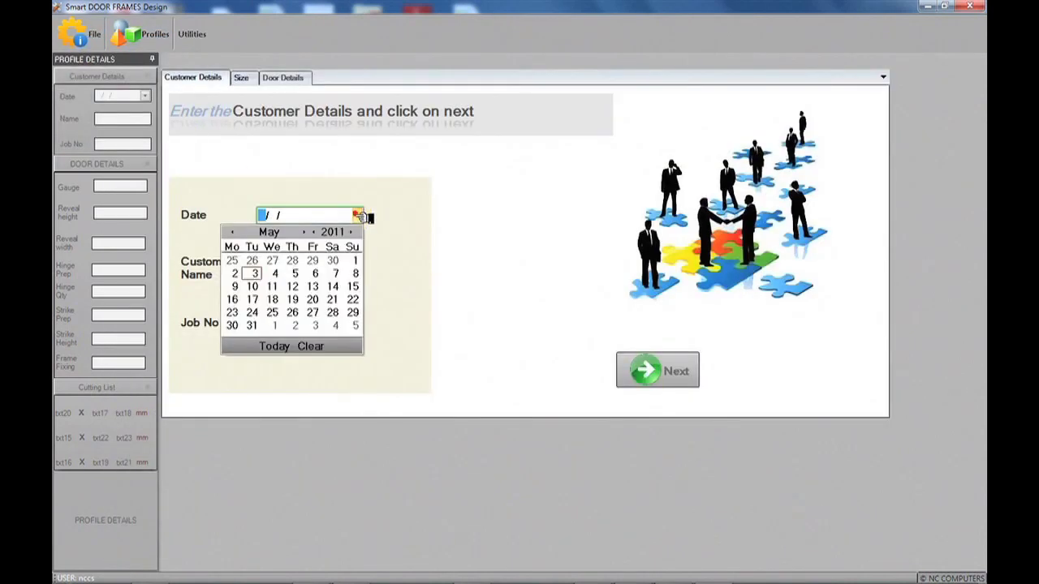
{"action": "left_click", "coordinate": [276, 273]}
{"action": "left_click", "coordinate": [272, 267]}
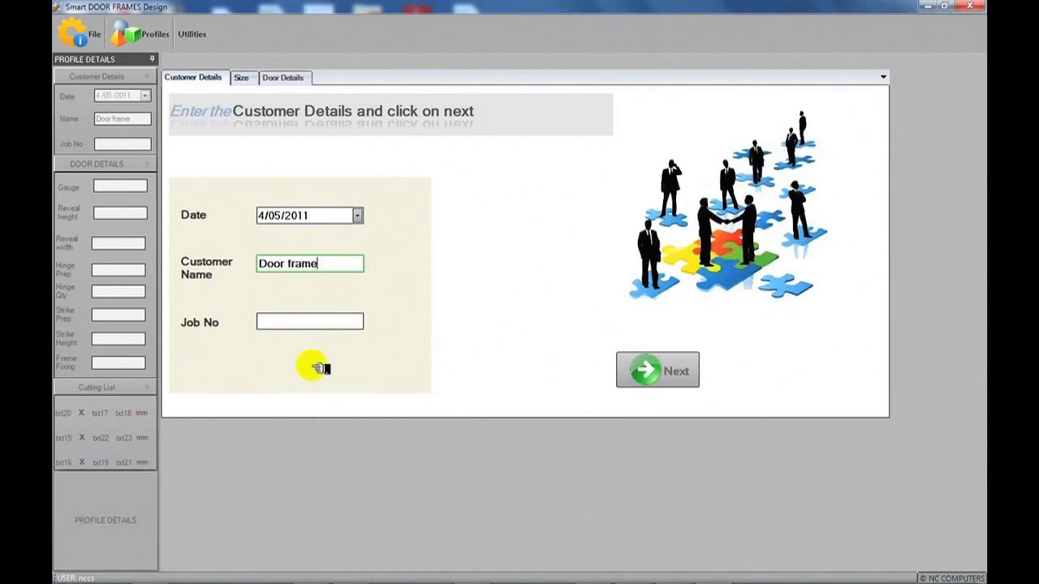
{"action": "left_click", "coordinate": [294, 322]}
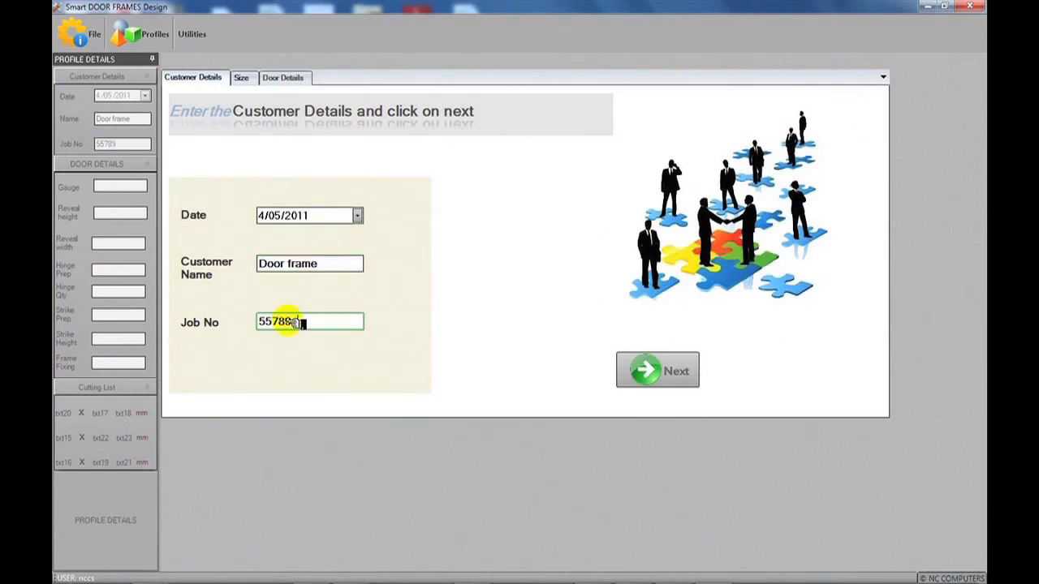
{"action": "left_click", "coordinate": [671, 367]}
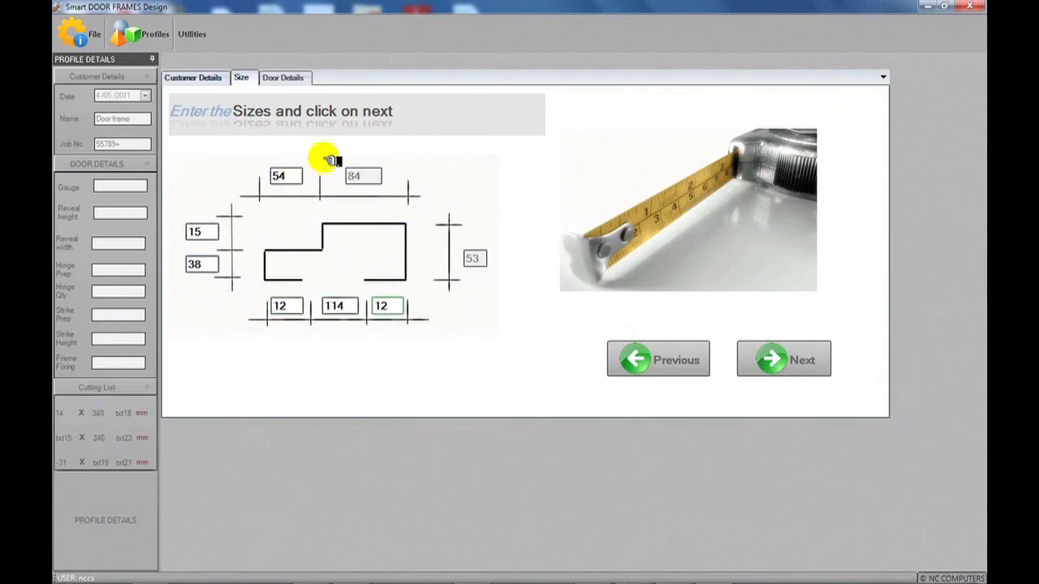
- On the door details page, set gauge 1.1 and a 2098 × 985 reveal
{"action": "left_click", "coordinate": [799, 360]}
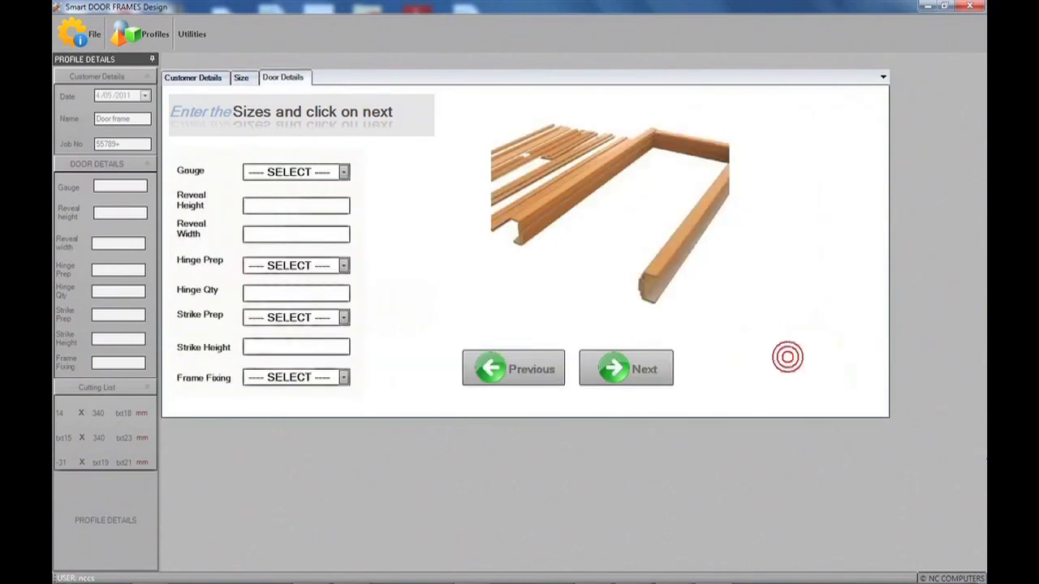
{"action": "left_click", "coordinate": [345, 173]}
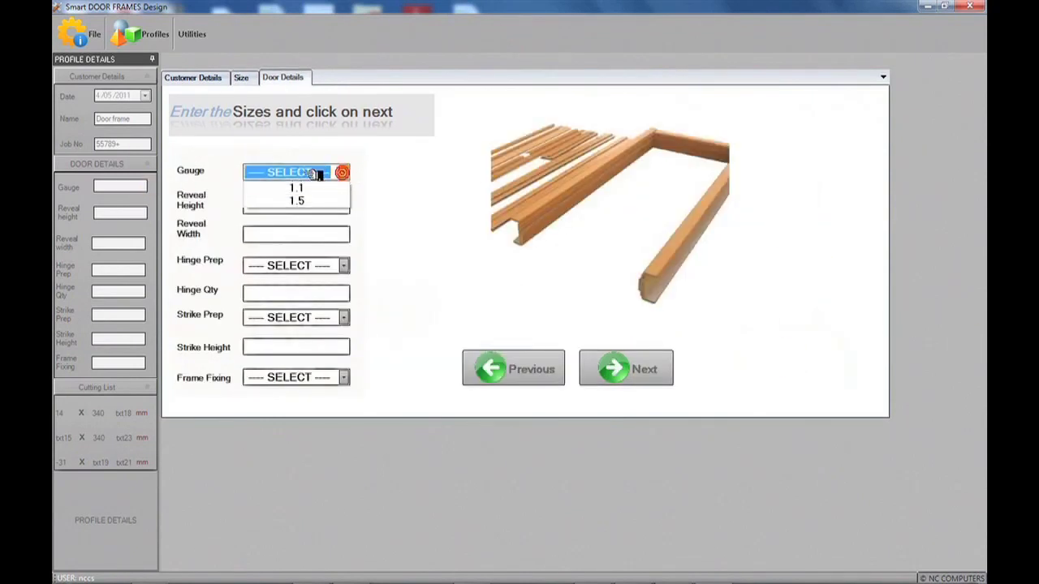
{"action": "left_click", "coordinate": [297, 187]}
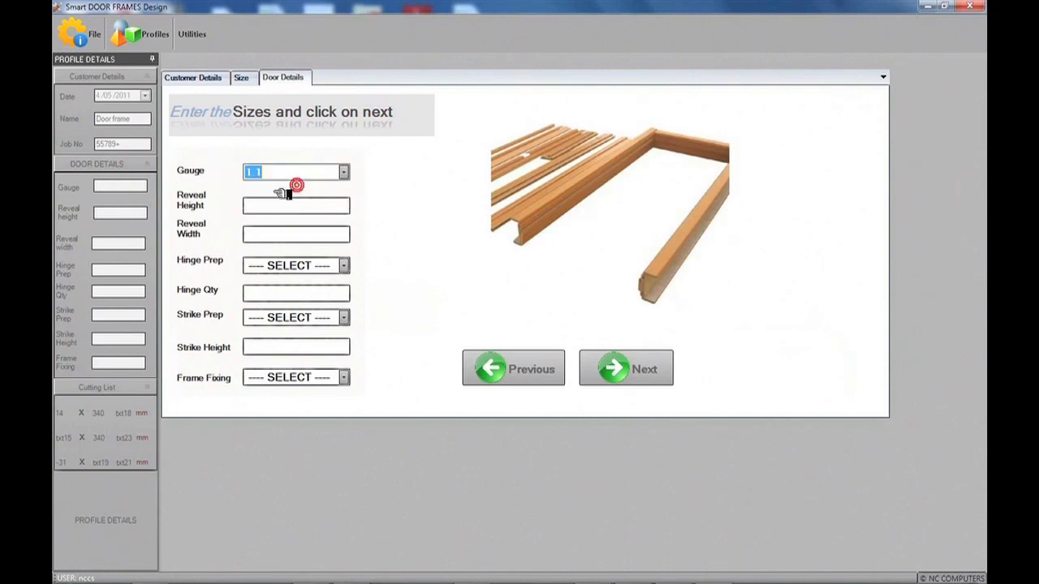
{"action": "left_click", "coordinate": [268, 209]}
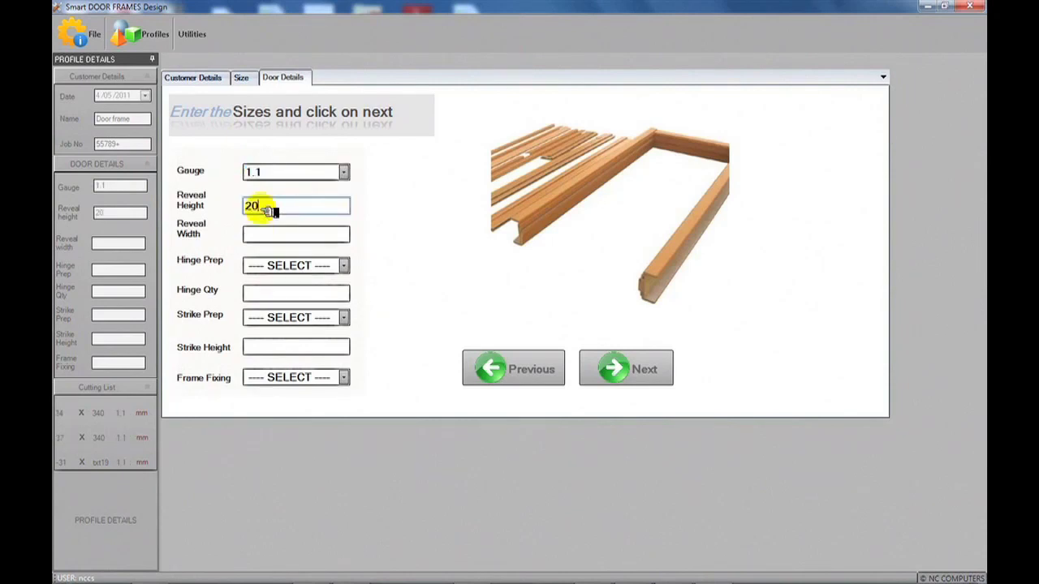
{"action": "key", "text": "Tab"}
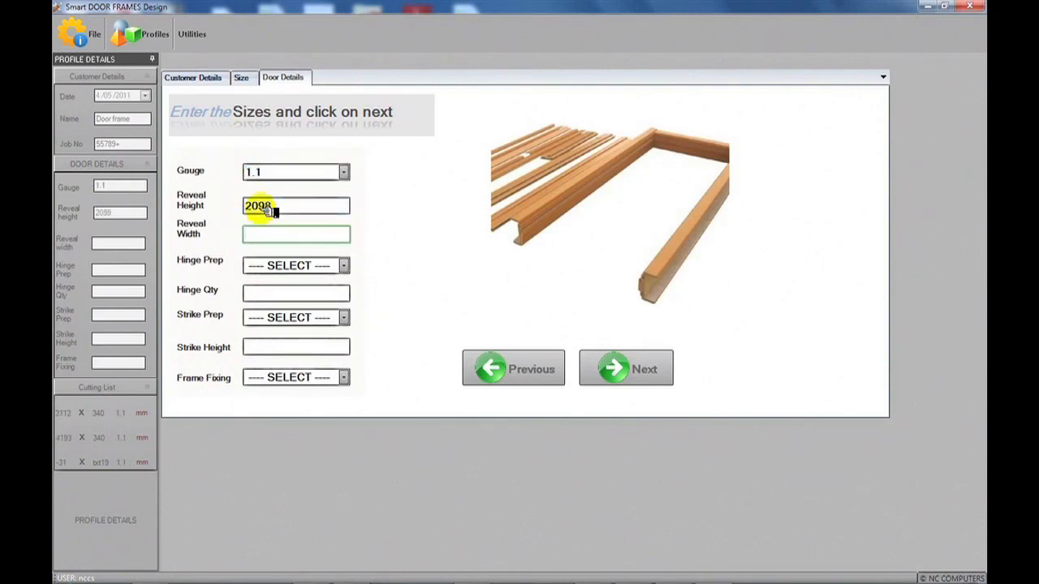
{"action": "key", "text": "Tab"}
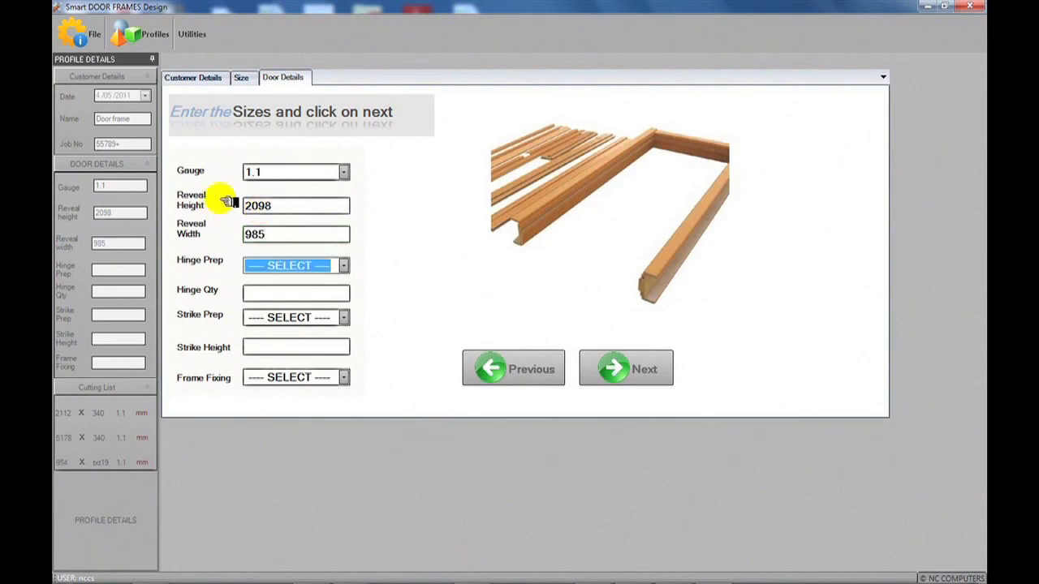
- Choose SFH hinge preparation with a hinge quantity of 3
{"action": "left_click", "coordinate": [345, 265]}
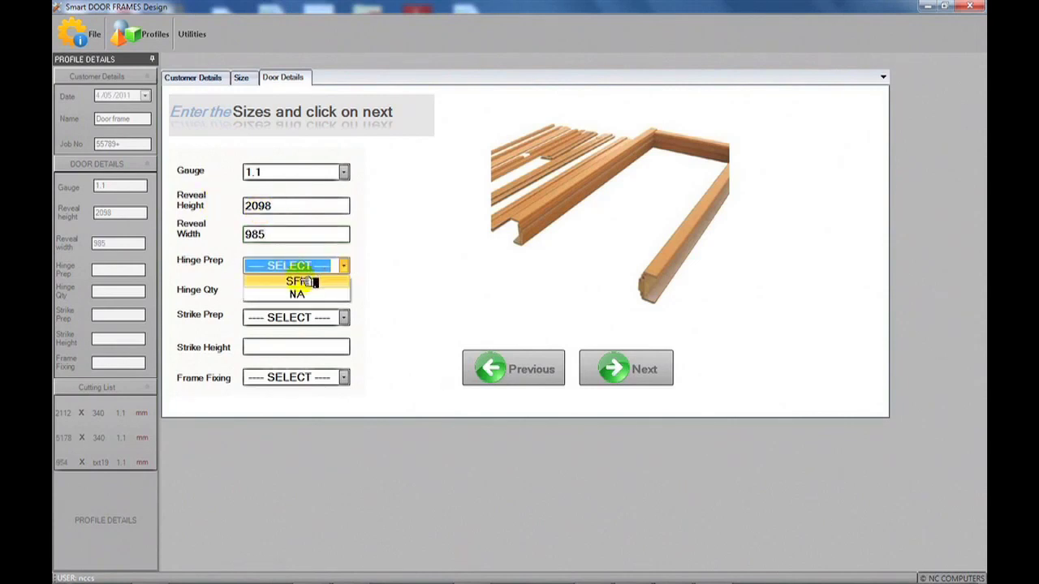
{"action": "left_click", "coordinate": [300, 282]}
{"action": "left_click", "coordinate": [270, 293]}
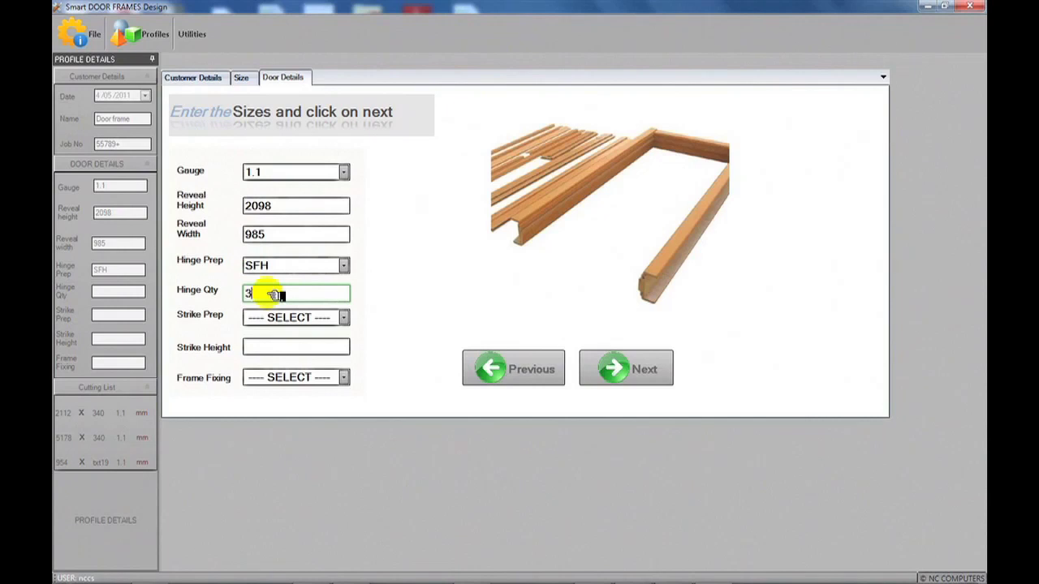
{"action": "key", "text": "Tab"}
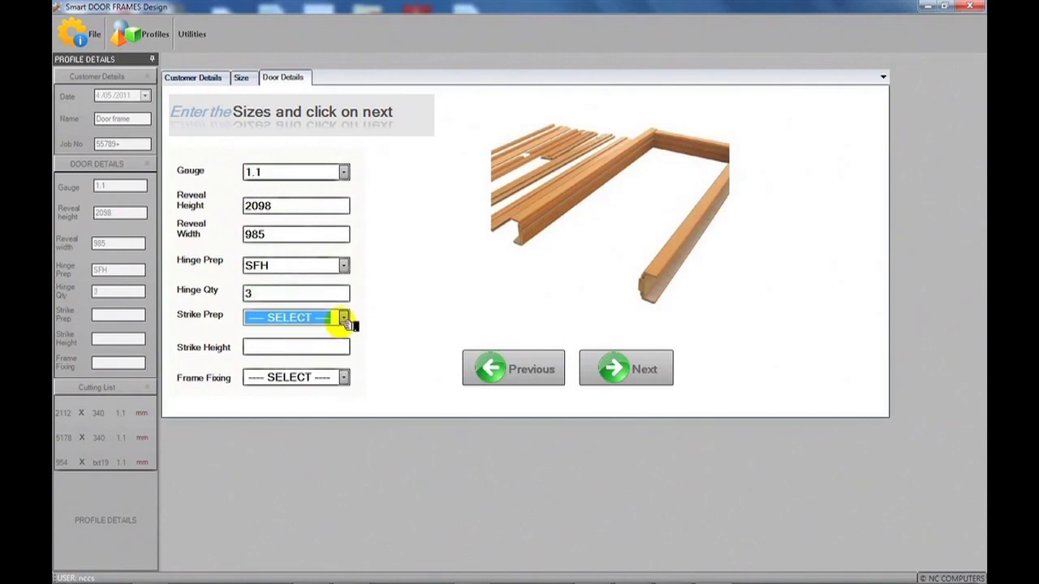
- Set UNI strike preparation at 1025 and D/B 3.5 frame fixing, then open the summary
{"action": "left_click", "coordinate": [345, 318]}
{"action": "left_click", "coordinate": [310, 330]}
{"action": "left_click", "coordinate": [258, 347]}
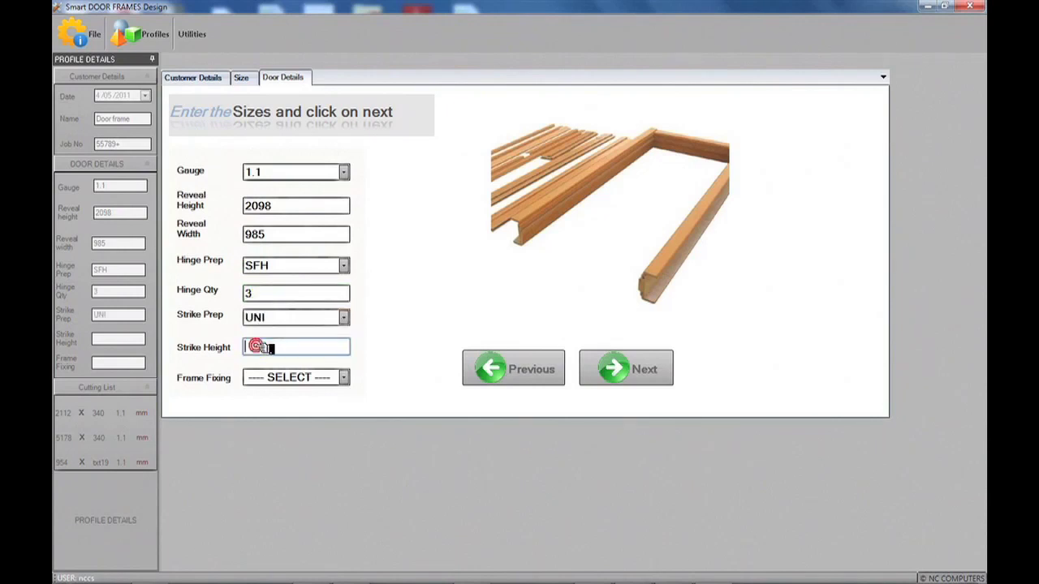
{"action": "left_click", "coordinate": [341, 379]}
{"action": "left_click", "coordinate": [280, 392]}
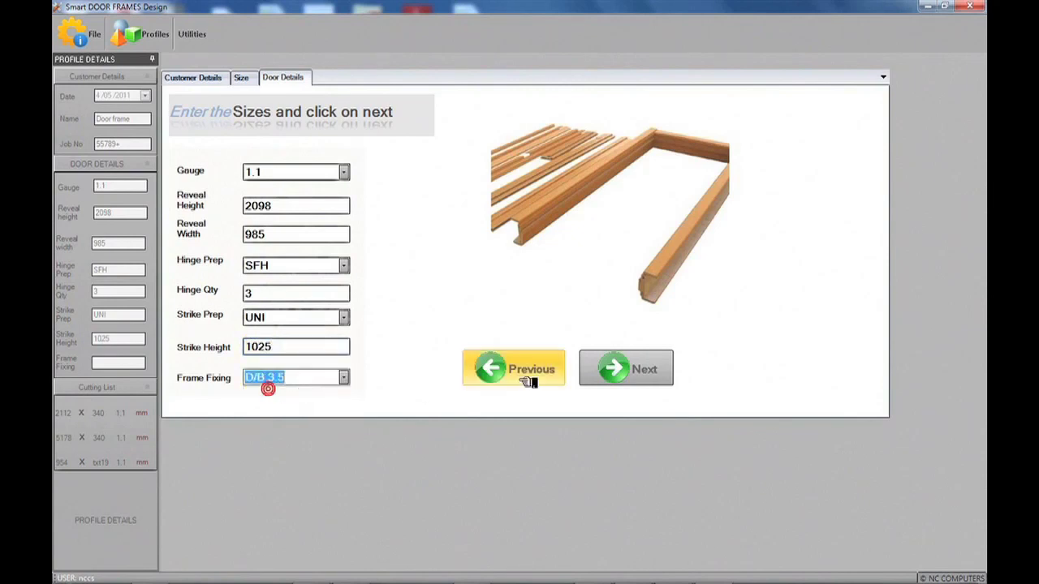
{"action": "left_click", "coordinate": [641, 369]}
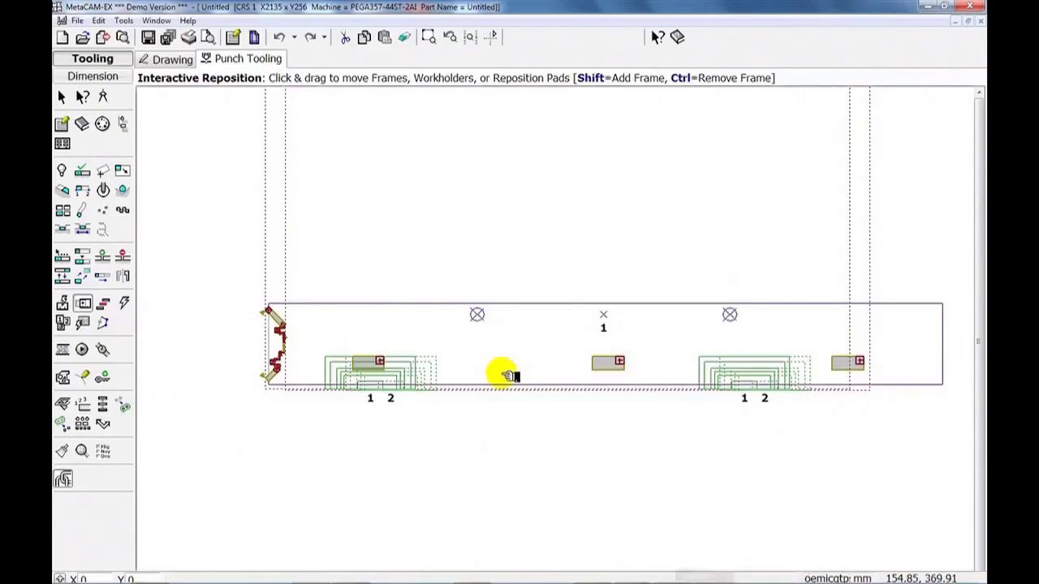
- Switch the hinge jamb in MetaCAM-EX to its Drawing view
{"action": "scroll", "coordinate": [309, 348], "scroll_direction": "up", "scroll_amount": 3}
{"action": "scroll", "coordinate": [255, 335], "scroll_direction": "up", "scroll_amount": 1}
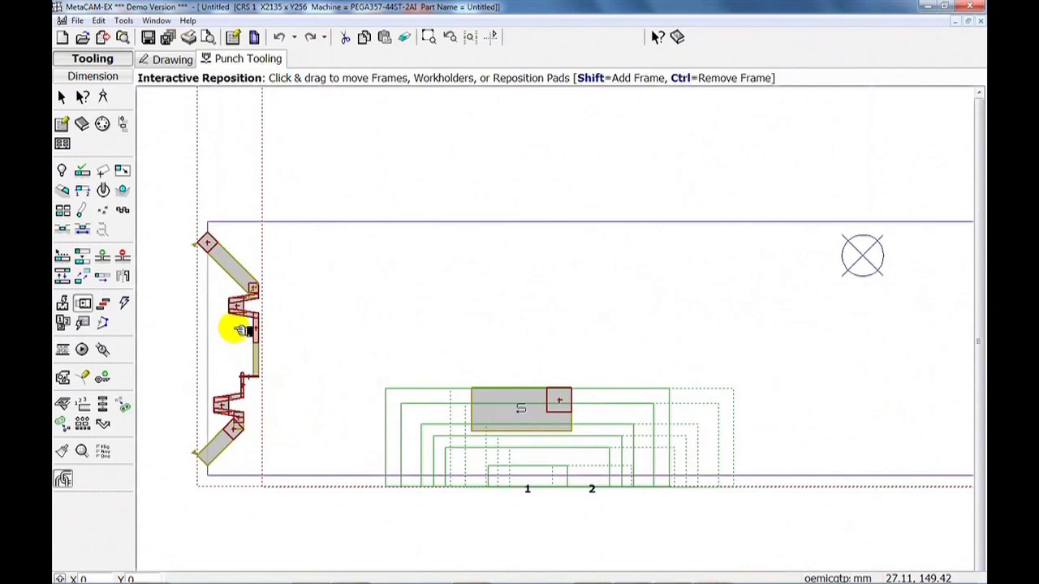
{"action": "scroll", "coordinate": [252, 332], "scroll_direction": "down", "scroll_amount": 5}
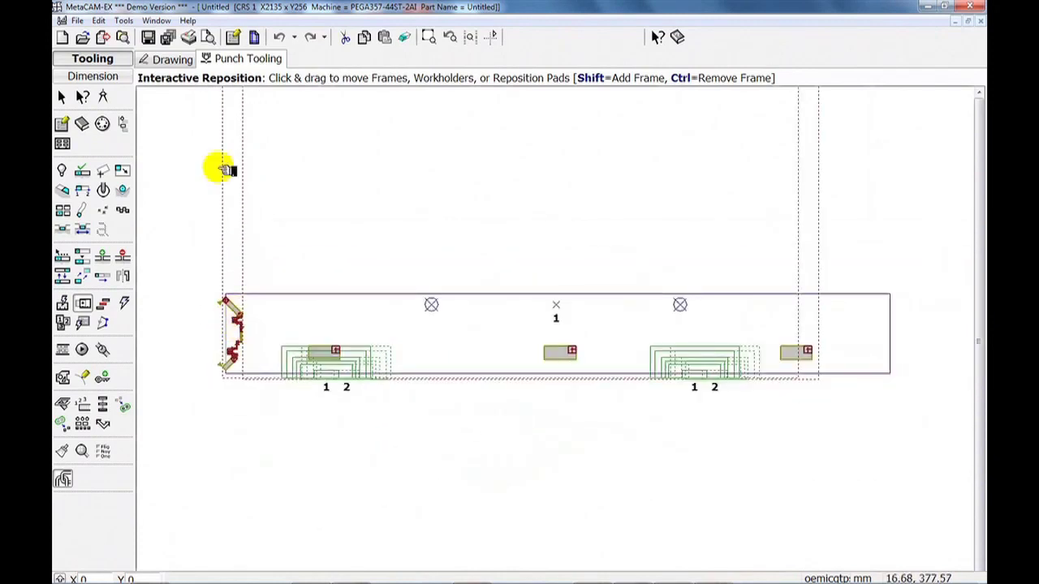
{"action": "left_click", "coordinate": [168, 57]}
{"action": "scroll", "coordinate": [276, 309], "scroll_direction": "down", "scroll_amount": 2}
{"action": "scroll", "coordinate": [275, 309], "scroll_direction": "down", "scroll_amount": 4}
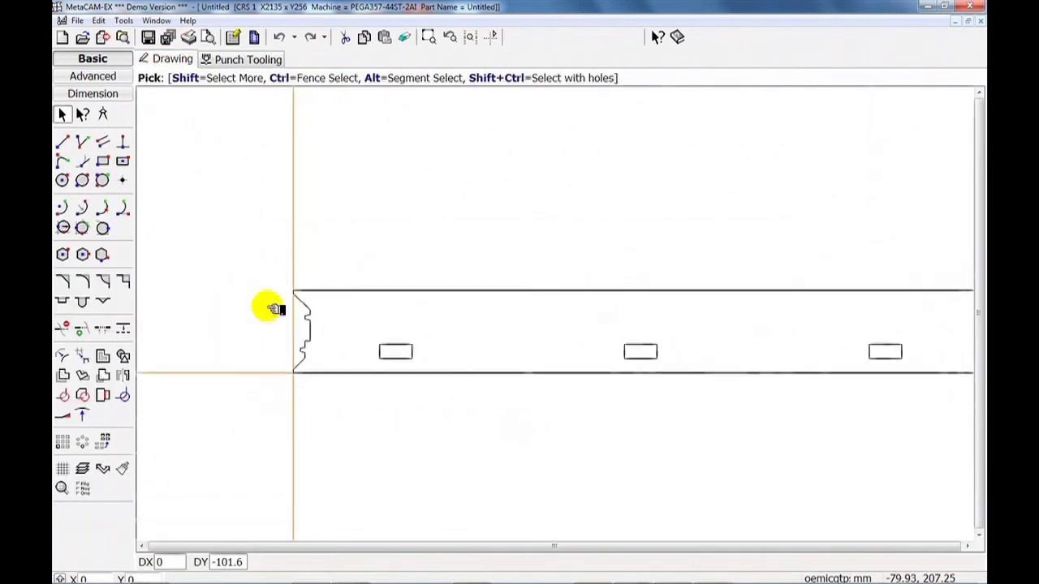
{"action": "scroll", "coordinate": [424, 344], "scroll_direction": "up", "scroll_amount": 1}
{"action": "scroll", "coordinate": [424, 345], "scroll_direction": "up", "scroll_amount": 1}
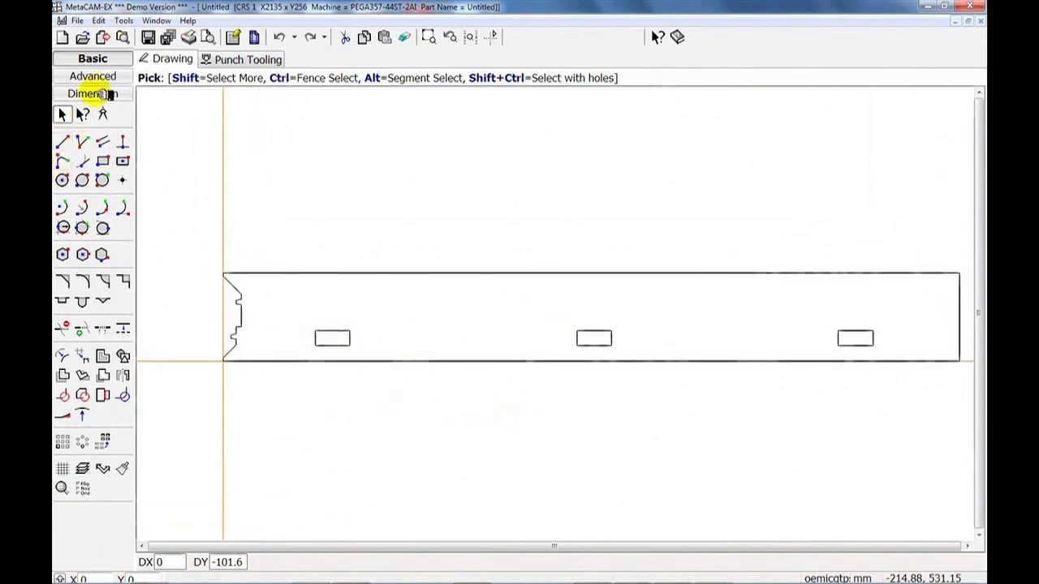
- Add a vertical 256 height dimension along the jamb's left edge
{"action": "left_click", "coordinate": [106, 94]}
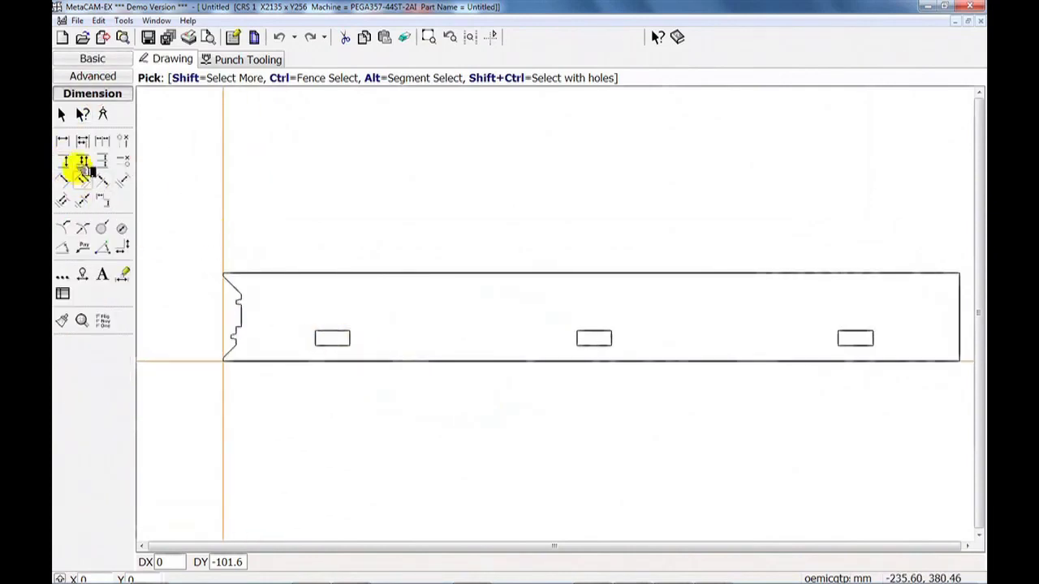
{"action": "left_click", "coordinate": [65, 161]}
{"action": "left_click", "coordinate": [226, 275]}
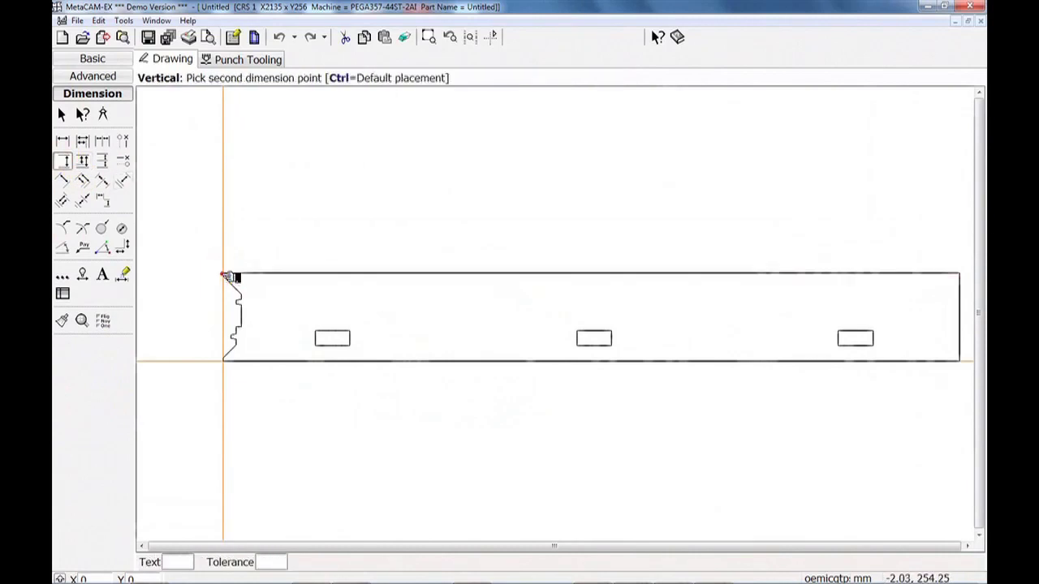
{"action": "left_click", "coordinate": [224, 361]}
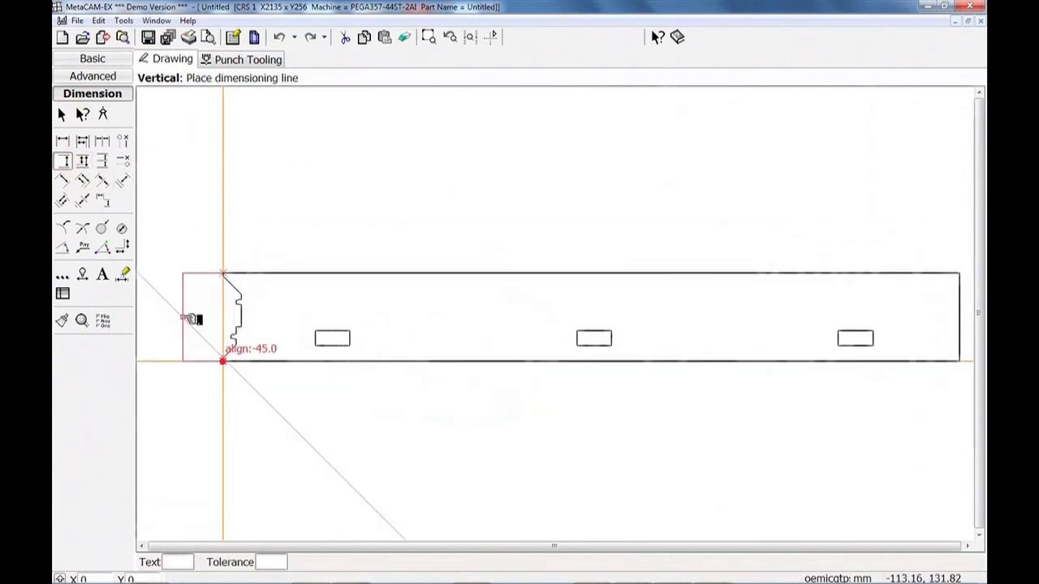
{"action": "left_click", "coordinate": [188, 319]}
{"action": "scroll", "coordinate": [181, 331], "scroll_direction": "up", "scroll_amount": 1}
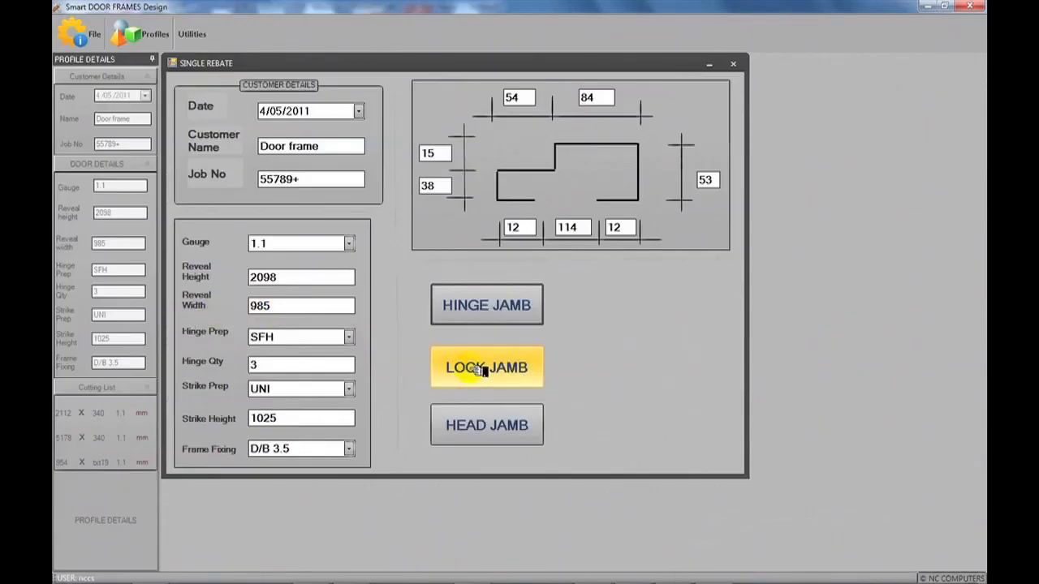
- Generate the lock jamb and view its geometry on the Drawing tab
{"action": "left_click", "coordinate": [483, 371]}
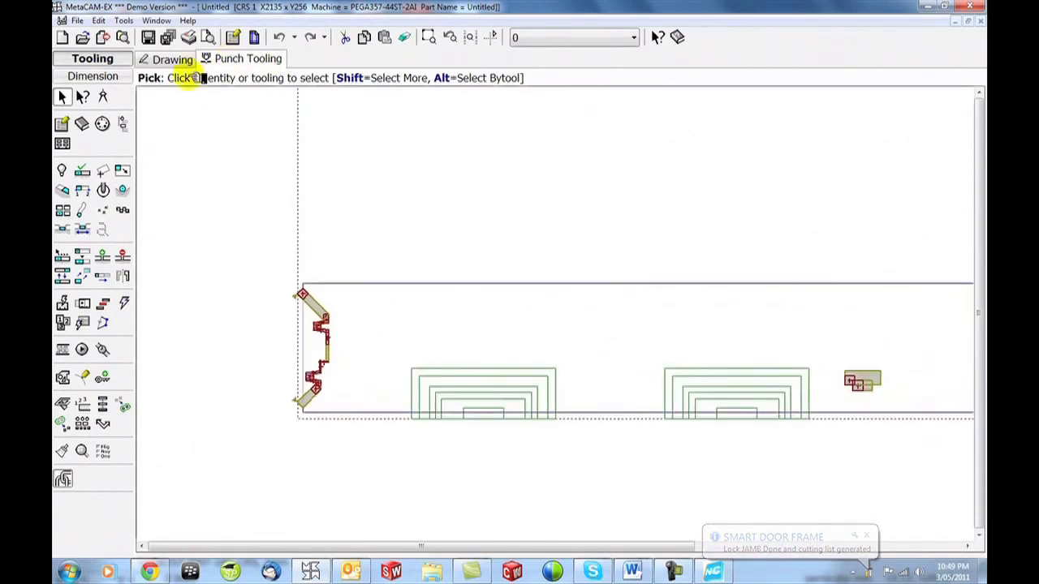
{"action": "left_click", "coordinate": [172, 59]}
{"action": "scroll", "coordinate": [302, 312], "scroll_direction": "down", "scroll_amount": 3}
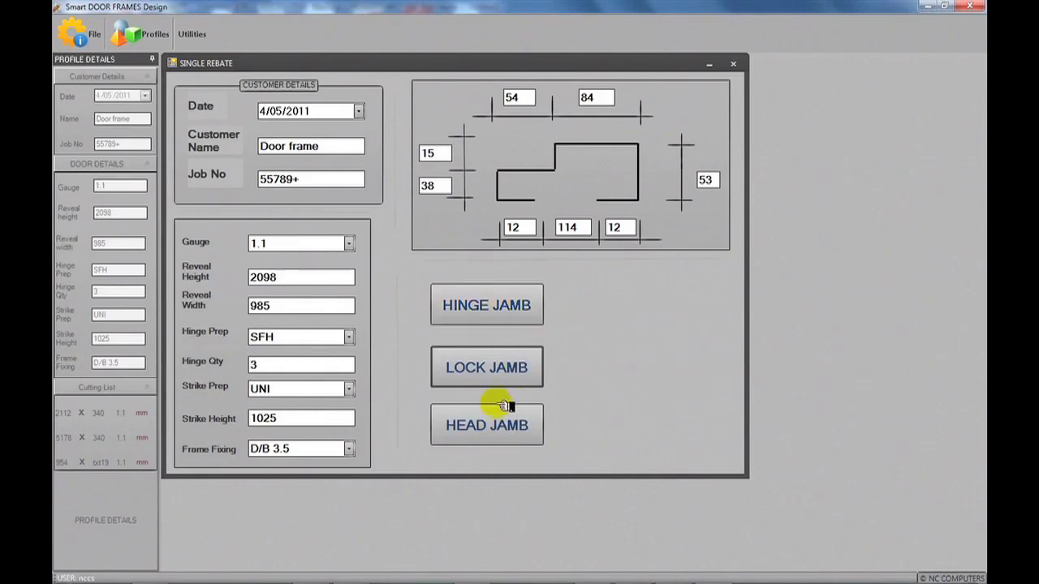
- Generate the head jamb and check its Drawing tab geometry
{"action": "left_click", "coordinate": [486, 425]}
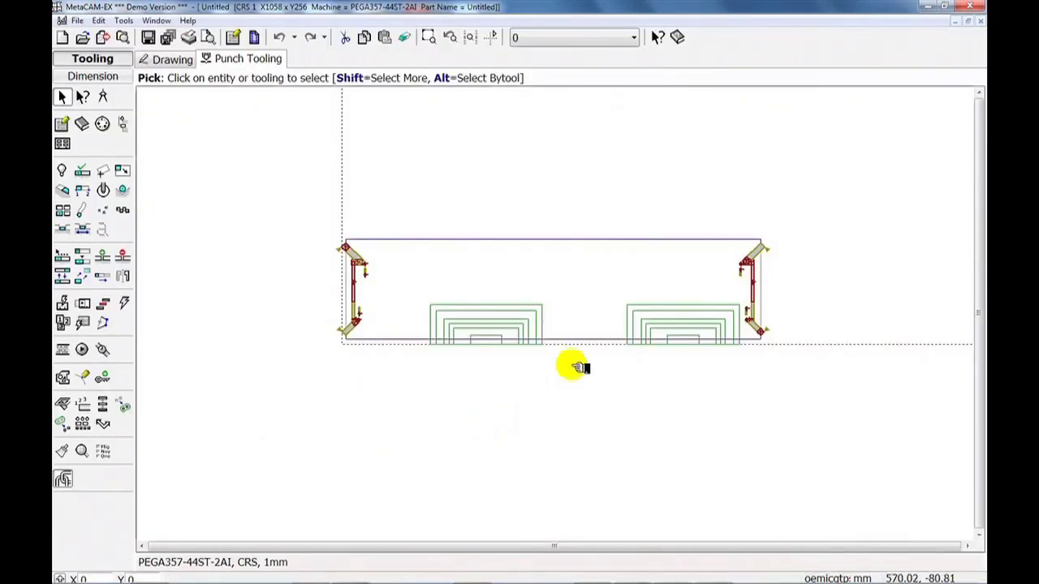
{"action": "scroll", "coordinate": [382, 304], "scroll_direction": "up", "scroll_amount": 2}
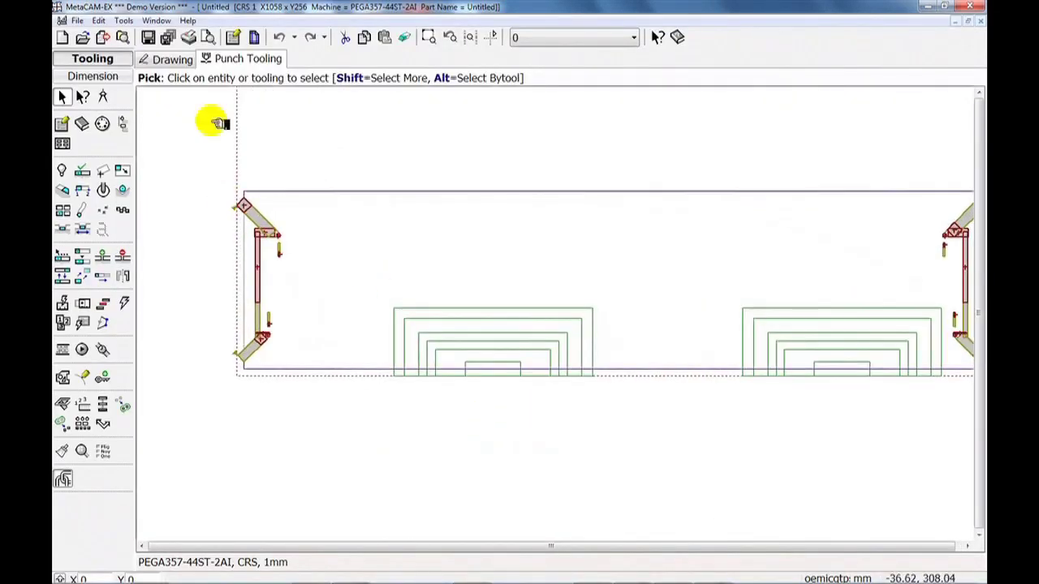
{"action": "left_click", "coordinate": [172, 60]}
{"action": "scroll", "coordinate": [261, 209], "scroll_direction": "down", "scroll_amount": 2}
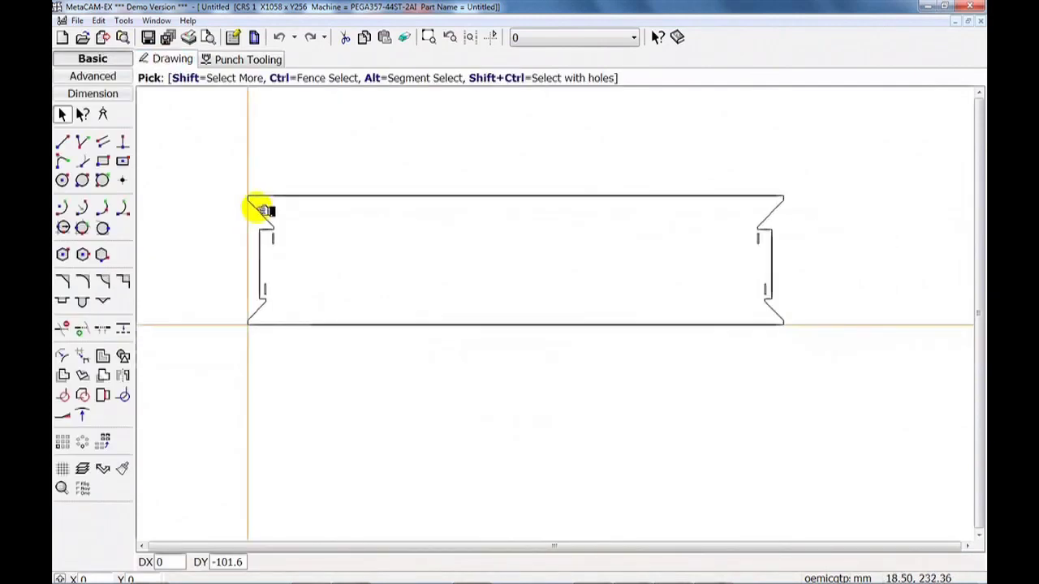
{"action": "mouse_move", "coordinate": [266, 215]}
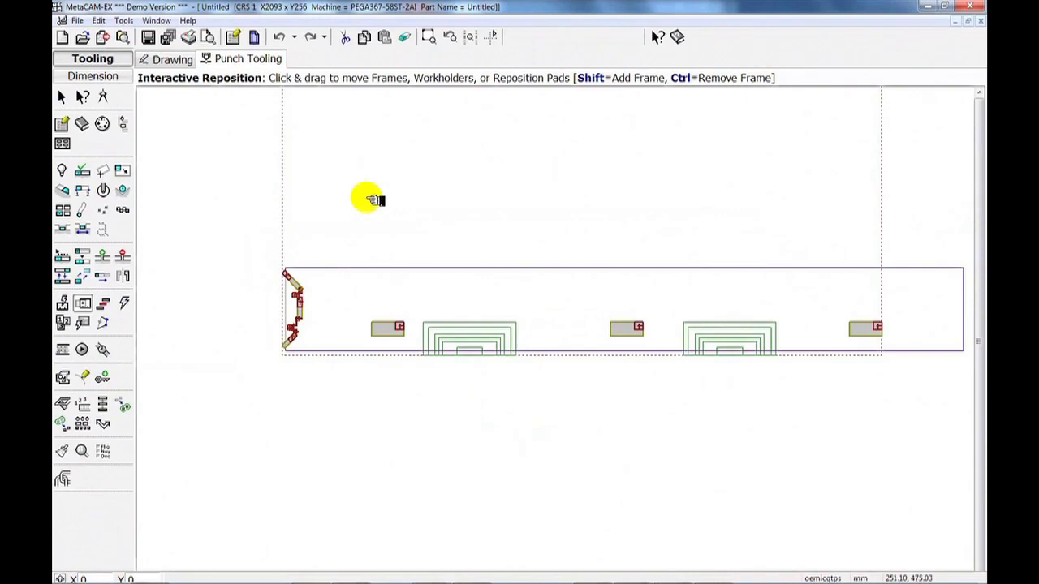
- Run the jamb's punching NC simulation, then close the simulator
{"action": "left_click", "coordinate": [84, 349]}
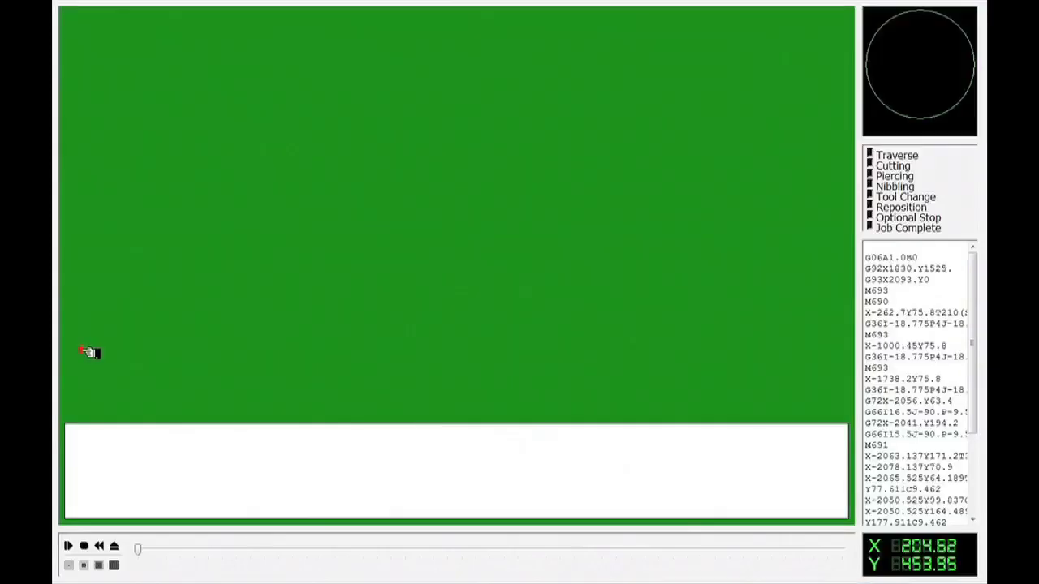
{"action": "left_click", "coordinate": [94, 519]}
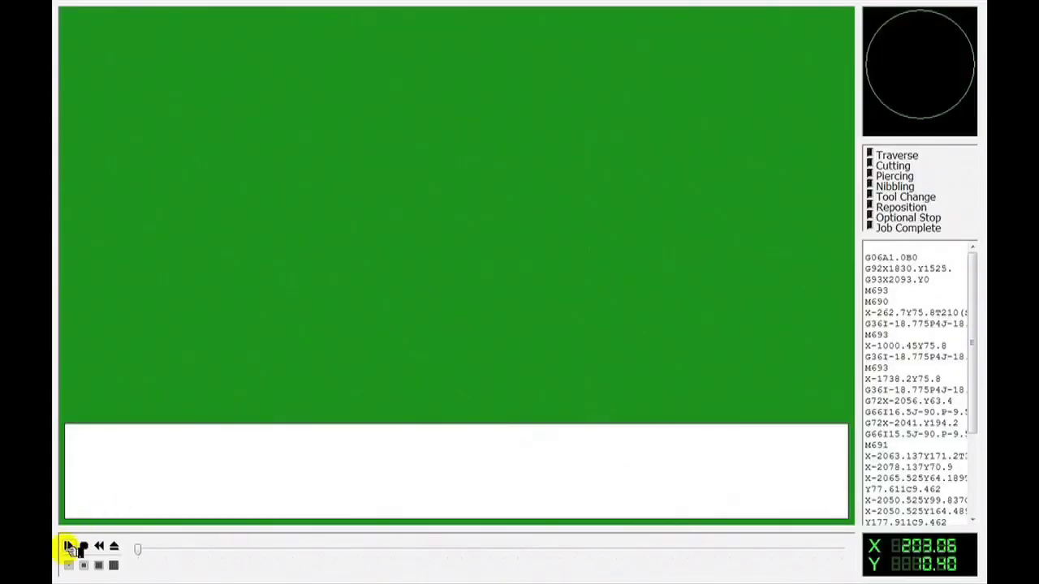
{"action": "left_click", "coordinate": [68, 546]}
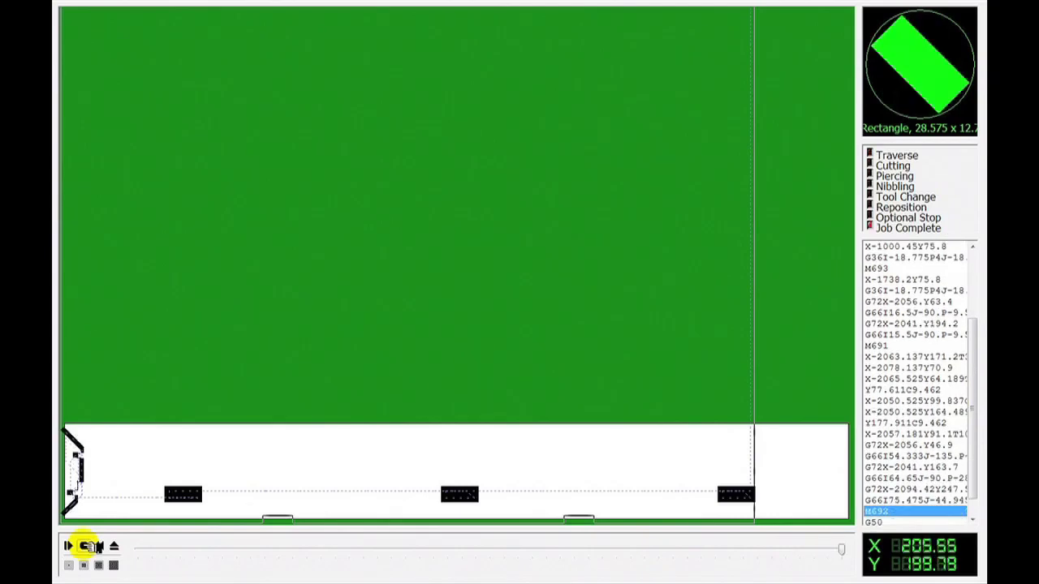
{"action": "left_click", "coordinate": [87, 545]}
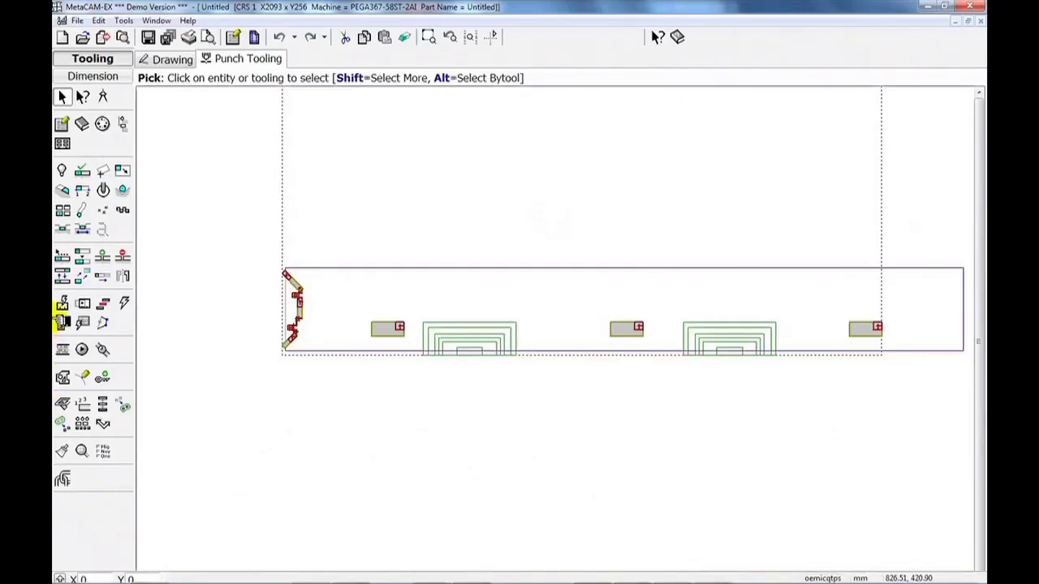
- Preview a MetaCAM Punch Part report and zoom into its Tooling Details table
{"action": "left_click", "coordinate": [190, 36]}
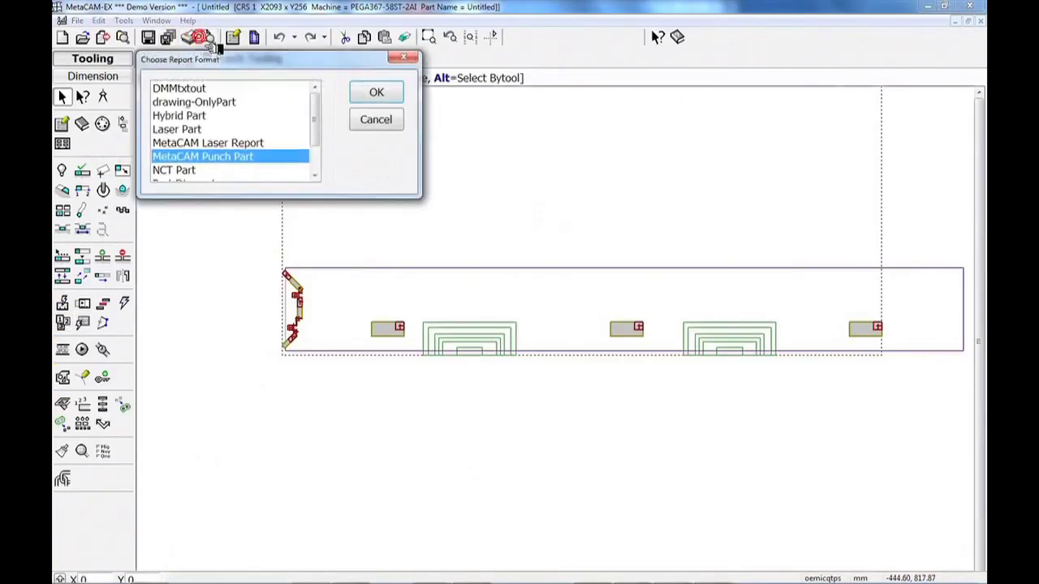
{"action": "left_click", "coordinate": [385, 94]}
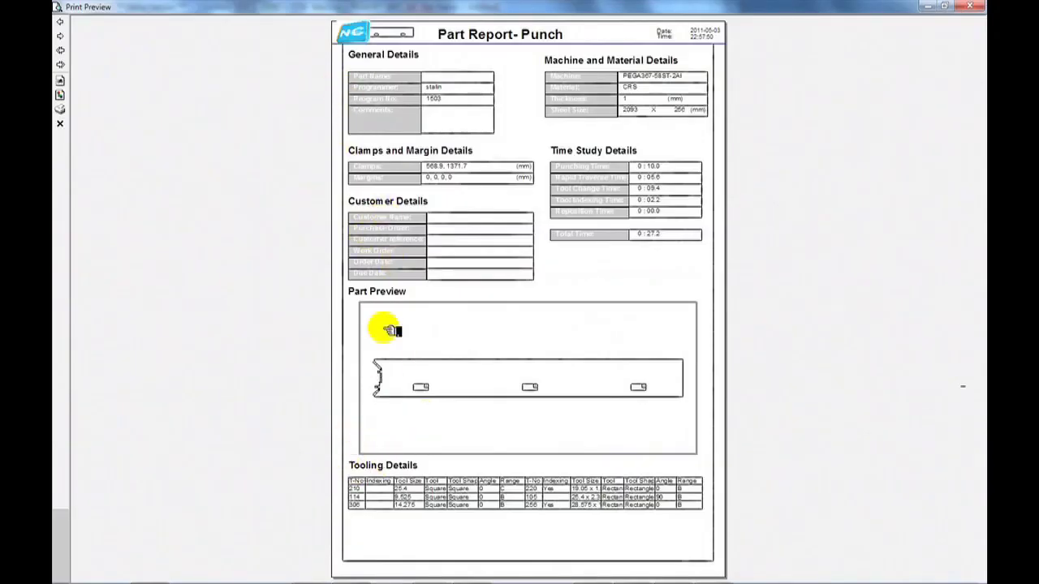
{"action": "left_click_drag", "start_coordinate": [318, 427], "coordinate": [726, 534]}
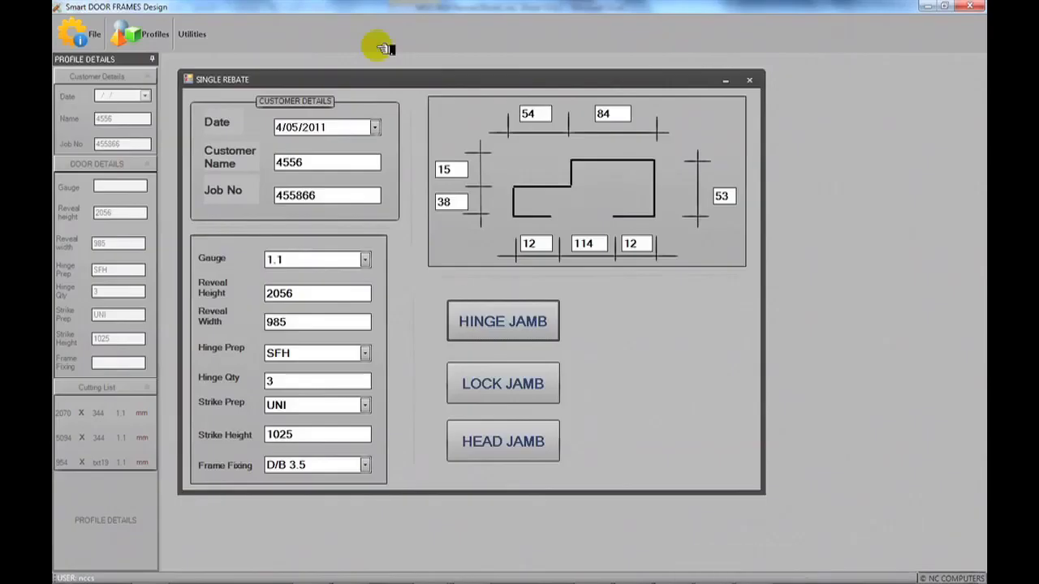
- Print the cutting list to Excel and review the hinge, lock and head jamb rows
{"action": "left_click", "coordinate": [95, 37]}
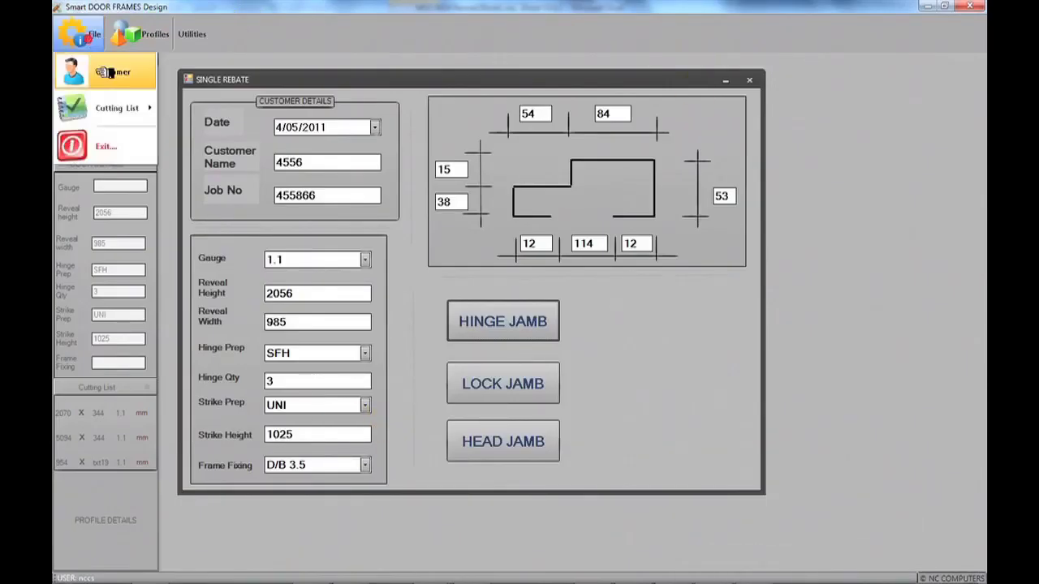
{"action": "mouse_move", "coordinate": [109, 106]}
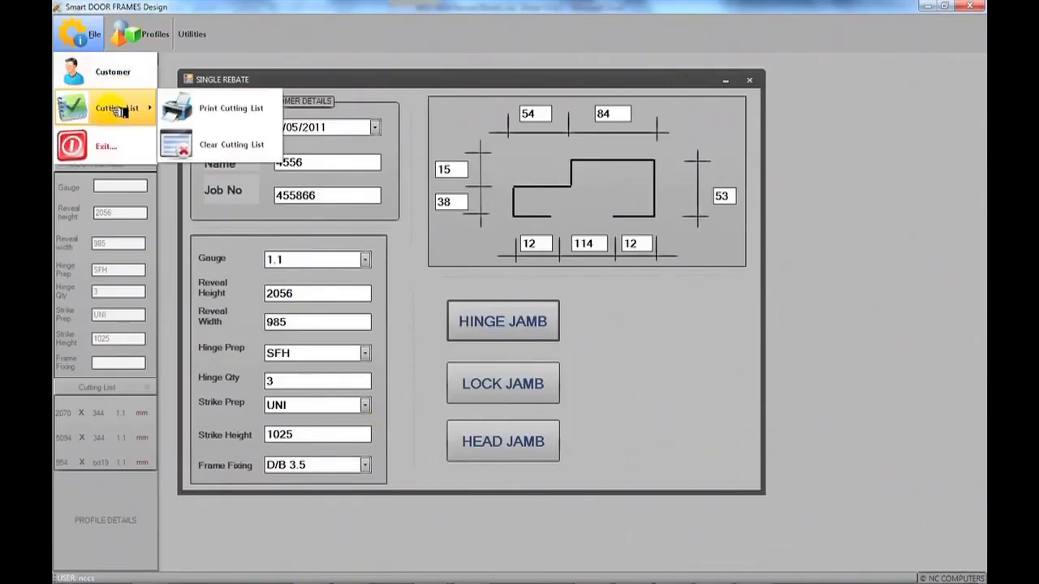
{"action": "left_click", "coordinate": [244, 116]}
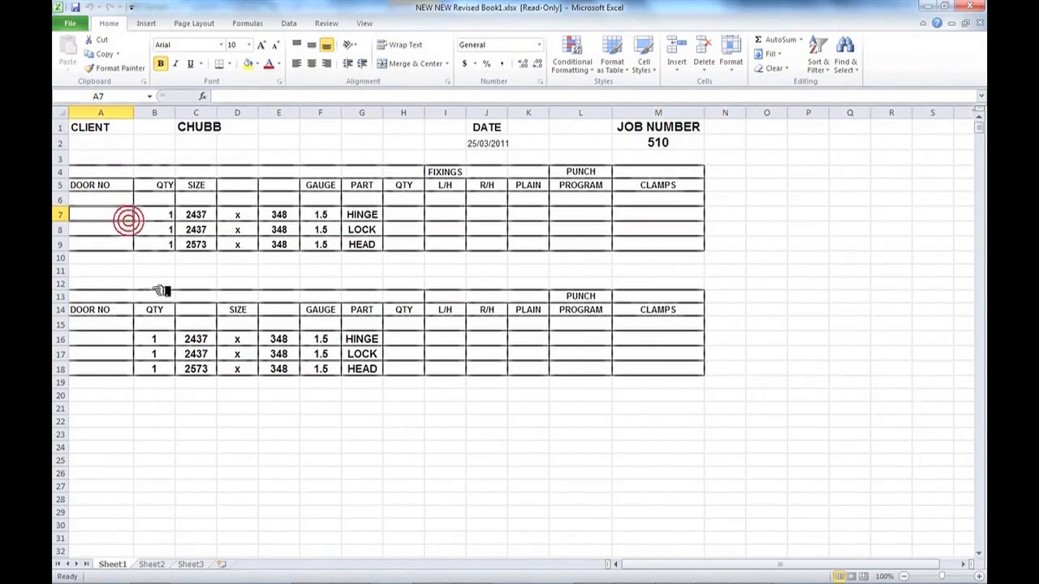
{"action": "left_click", "coordinate": [151, 283]}
{"action": "left_click", "coordinate": [169, 353]}
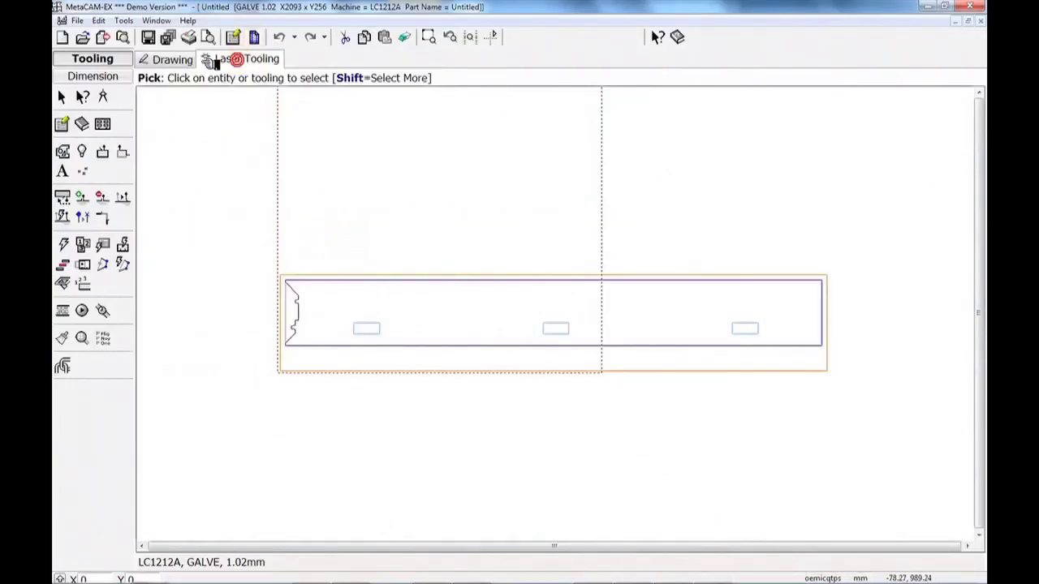
- Auto-tool laser cutting paths on the jamb
{"action": "left_click", "coordinate": [81, 152]}
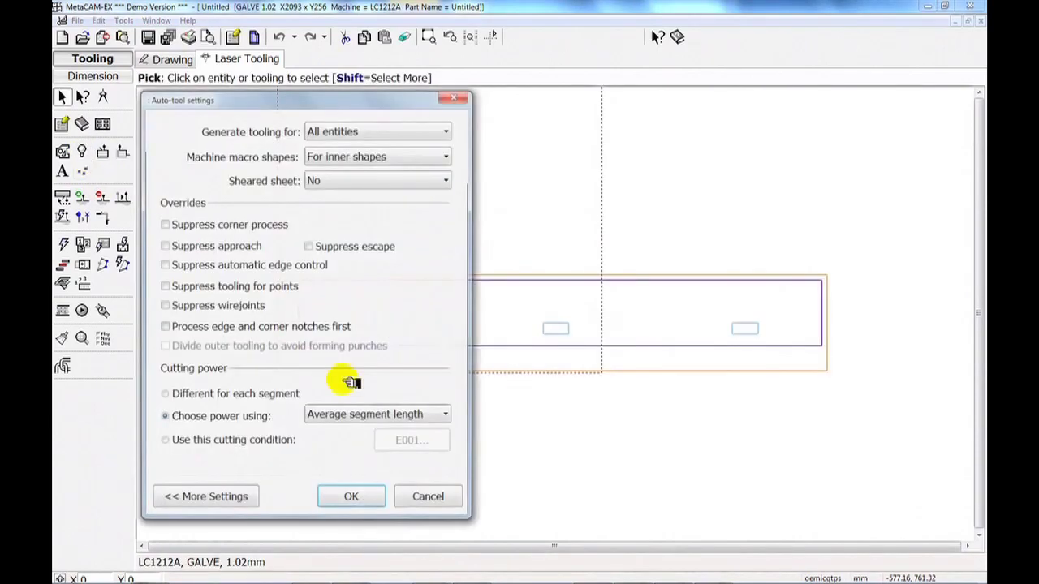
{"action": "left_click", "coordinate": [354, 500]}
{"action": "scroll", "coordinate": [422, 302], "scroll_direction": "up", "scroll_amount": 1}
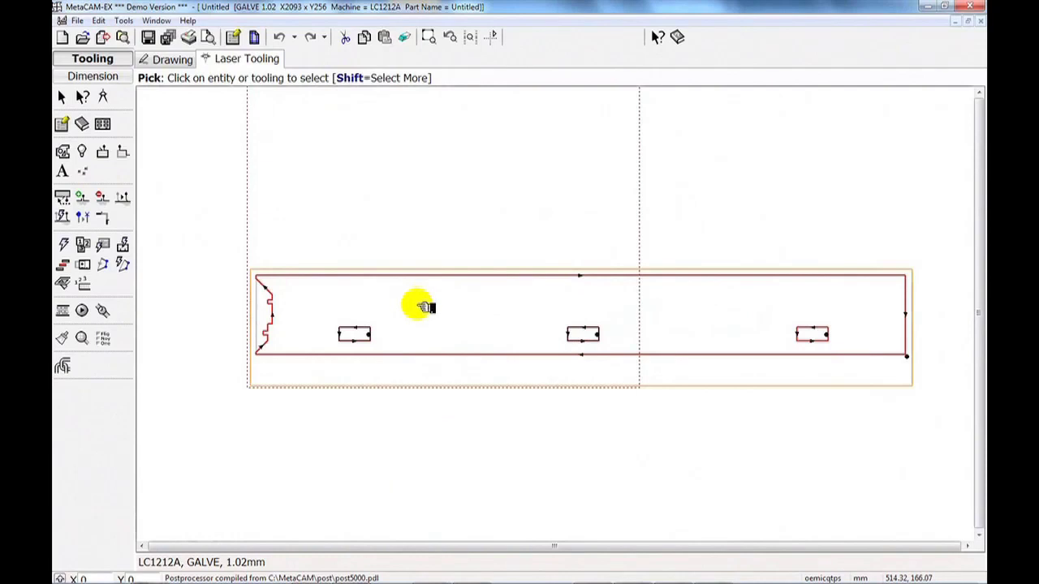
{"action": "scroll", "coordinate": [698, 339], "scroll_direction": "up", "scroll_amount": 2}
{"action": "scroll", "coordinate": [664, 347], "scroll_direction": "down", "scroll_amount": 1}
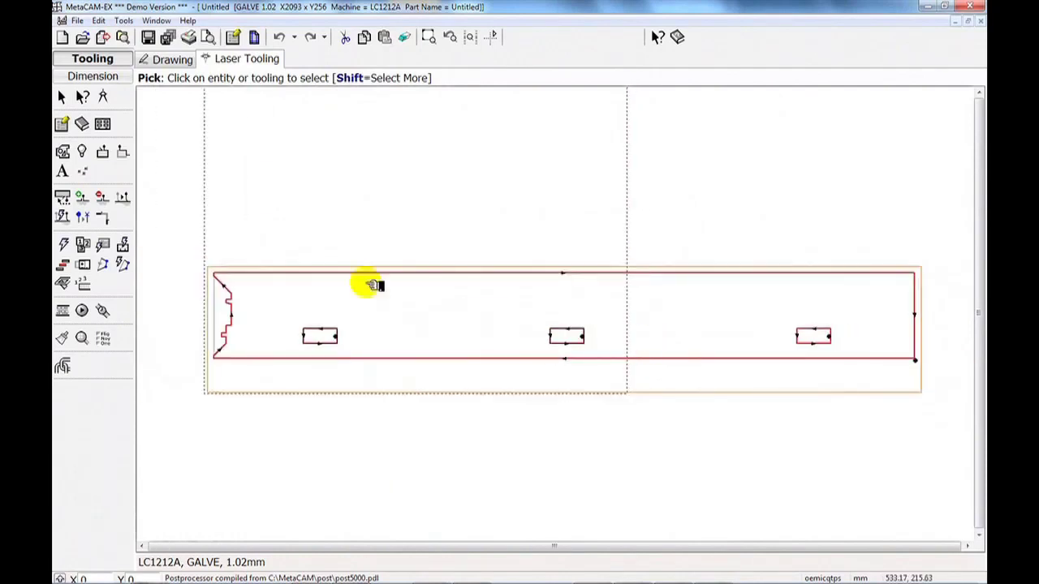
{"action": "scroll", "coordinate": [317, 272], "scroll_direction": "down", "scroll_amount": 1}
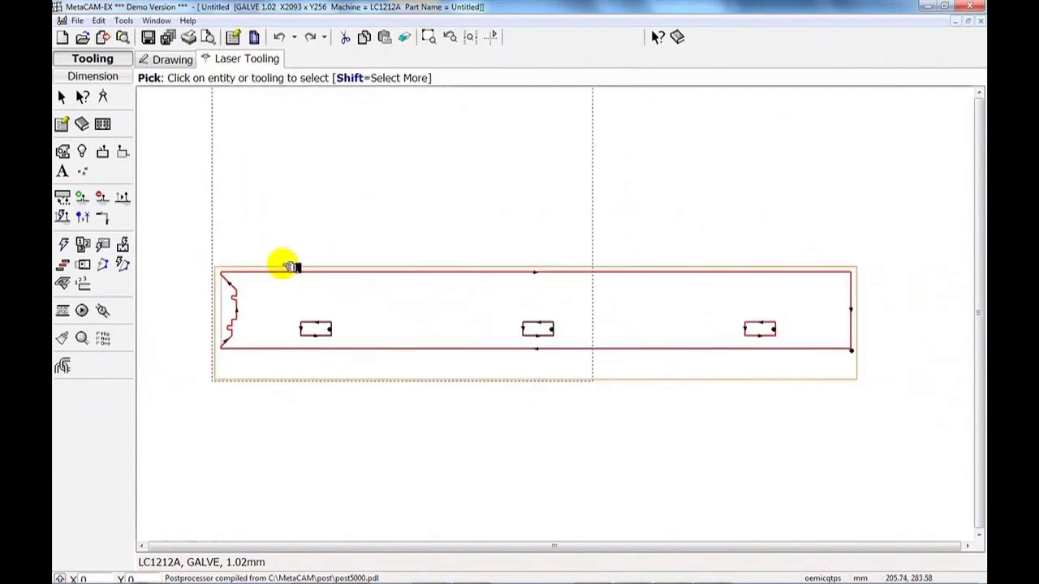
- Sequence the laser cuts (6518 mm traverse) and open the laser simulator
{"action": "left_click", "coordinate": [64, 243]}
{"action": "left_click", "coordinate": [185, 448]}
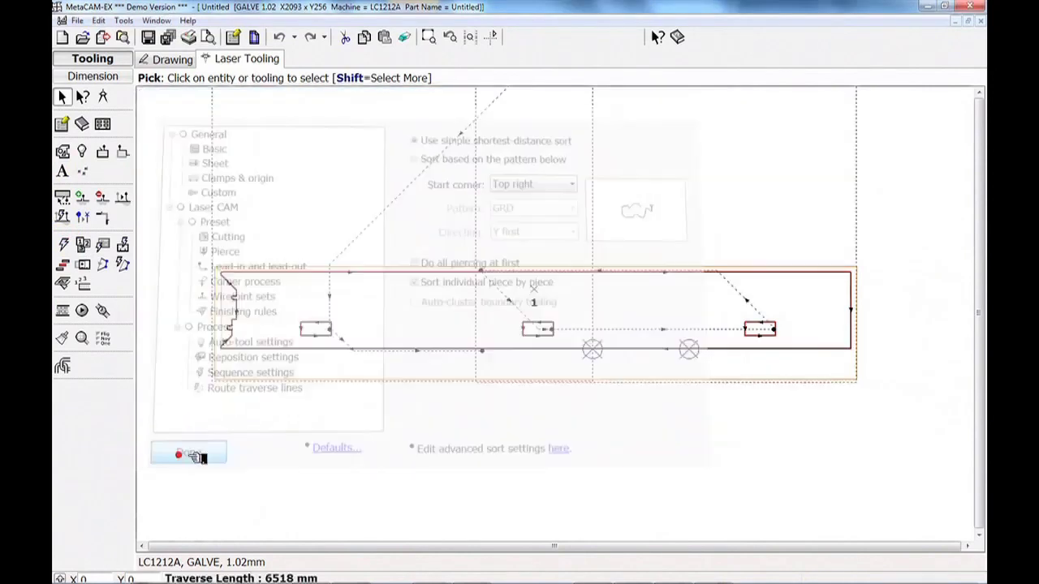
{"action": "scroll", "coordinate": [373, 331], "scroll_direction": "up", "scroll_amount": 1}
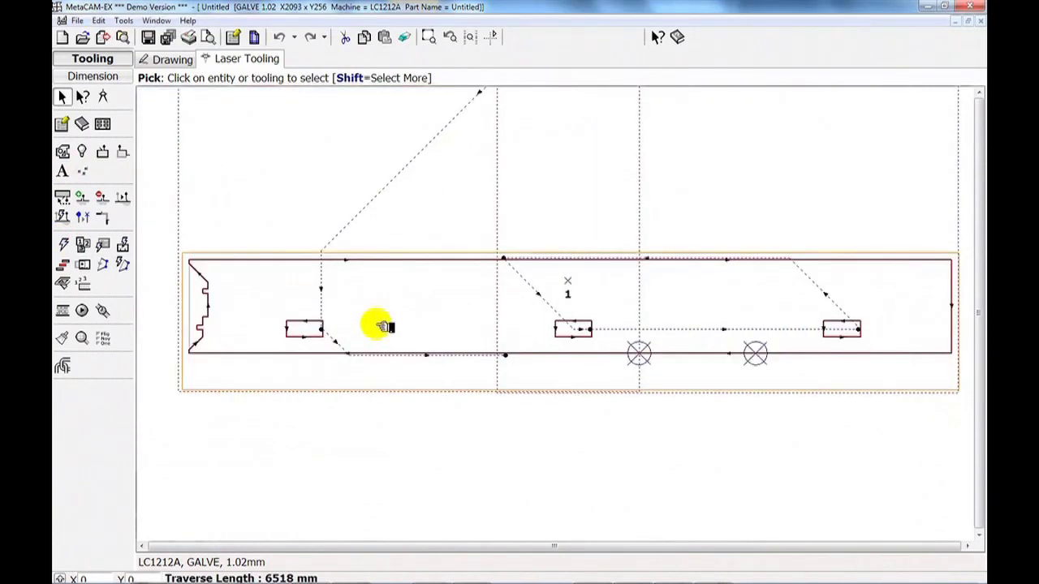
{"action": "left_click", "coordinate": [82, 311]}
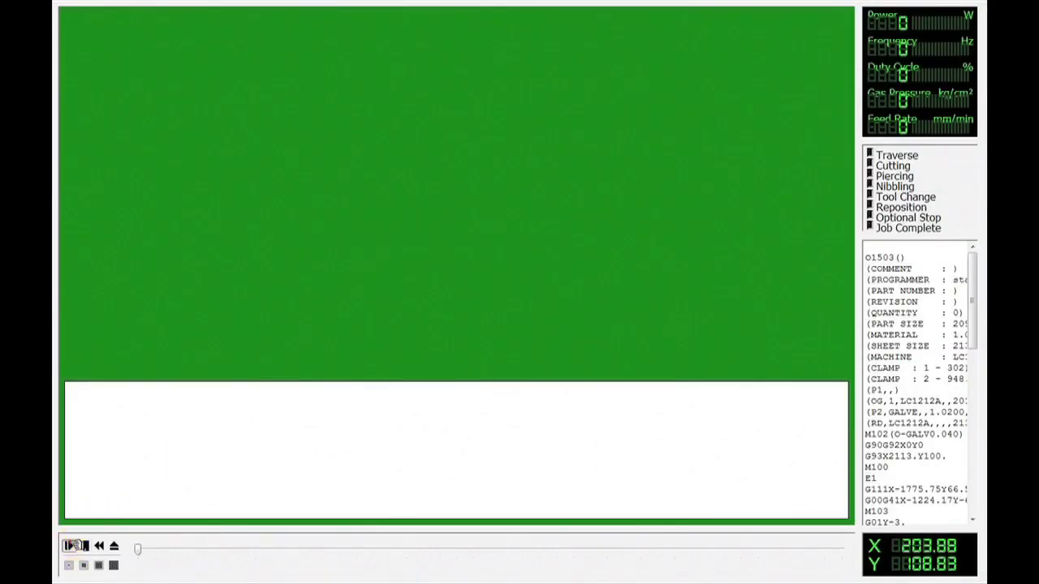
- Play the laser cutting simulation through to job complete
{"action": "left_click", "coordinate": [70, 544]}
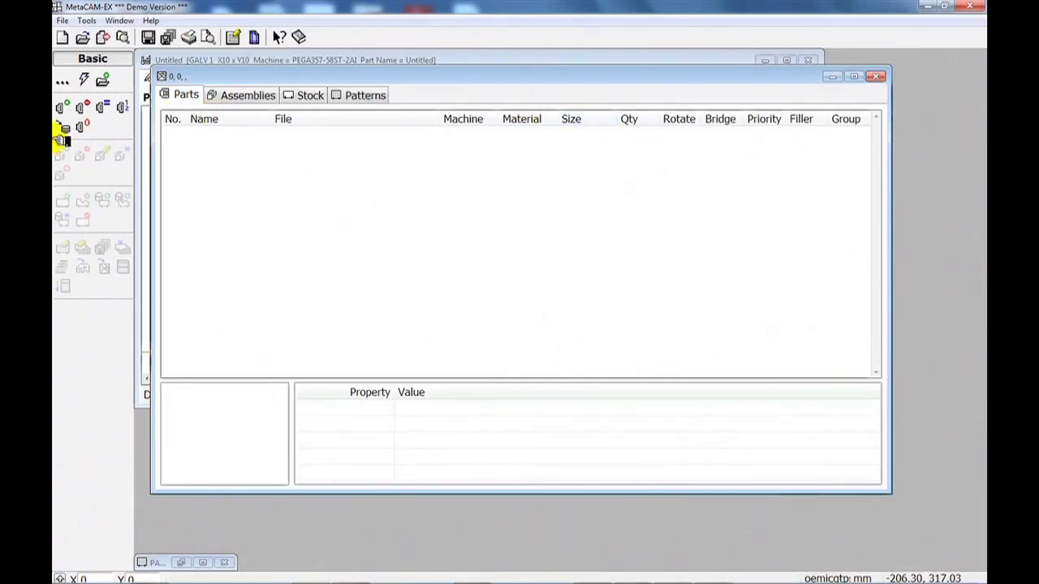
- Add part file 3256.pdg to the nesting parts list
{"action": "left_click", "coordinate": [85, 107]}
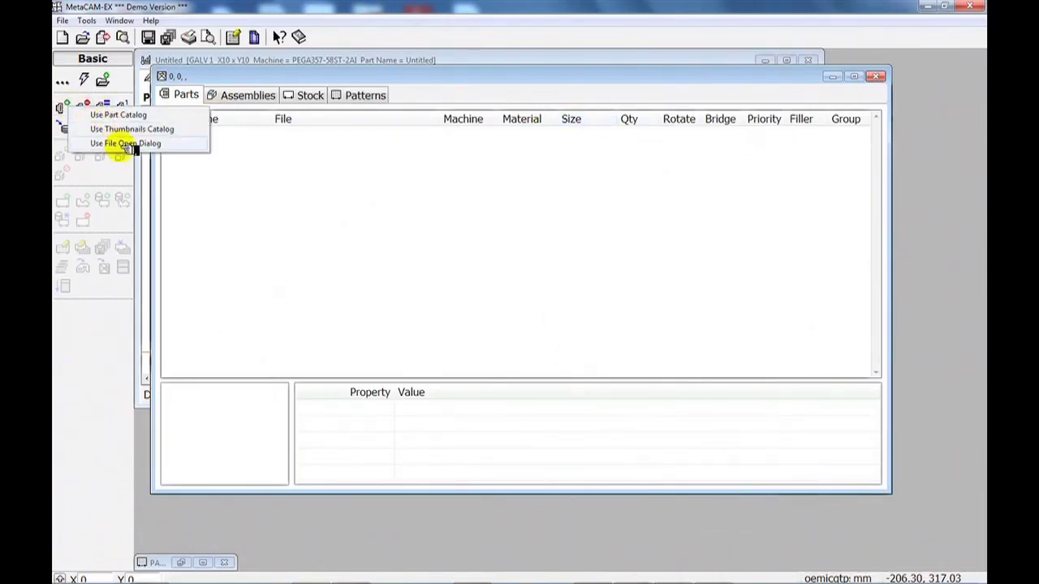
{"action": "left_click", "coordinate": [118, 143]}
{"action": "double_click", "coordinate": [162, 96]}
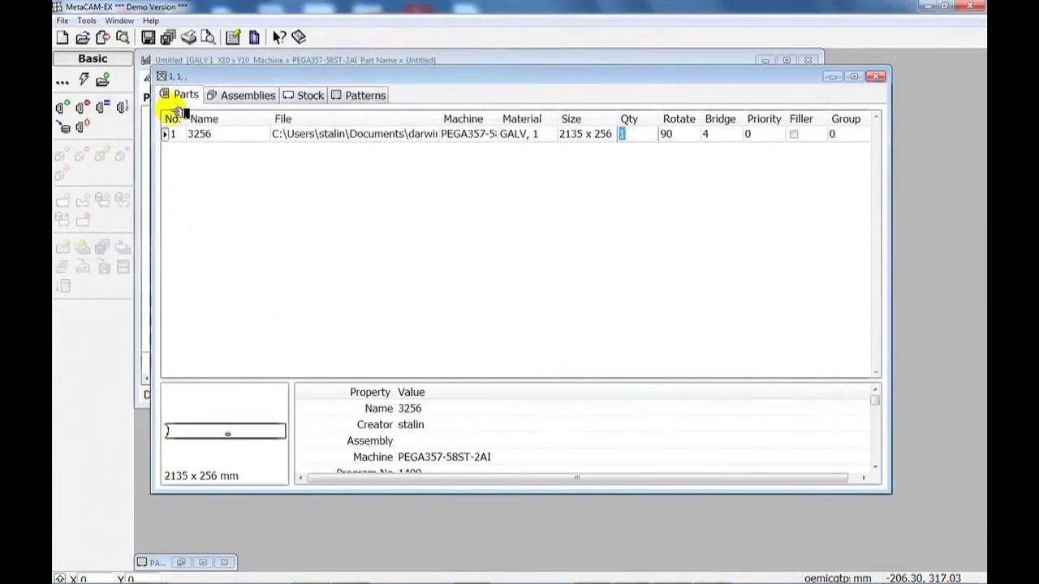
- Add part files 8893.pdg and 8893-1.pdg to the parts list
{"action": "left_click", "coordinate": [62, 107]}
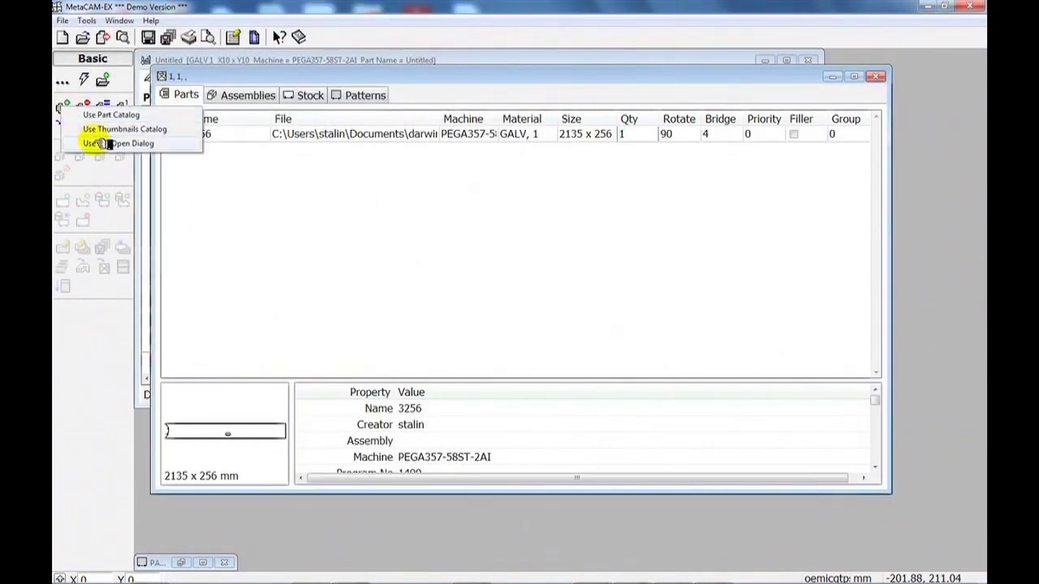
{"action": "left_click", "coordinate": [96, 141]}
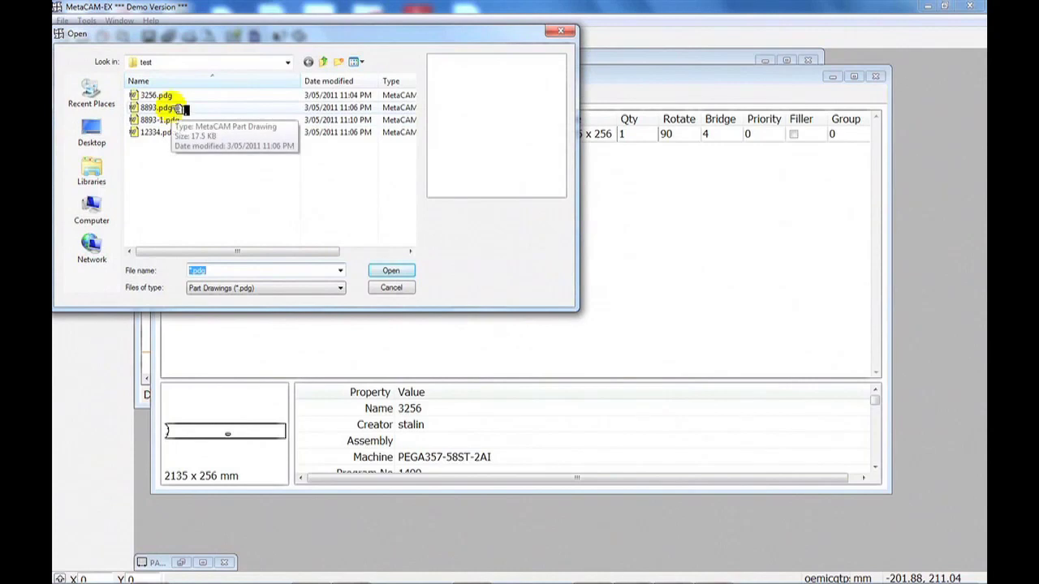
{"action": "left_click", "coordinate": [170, 106]}
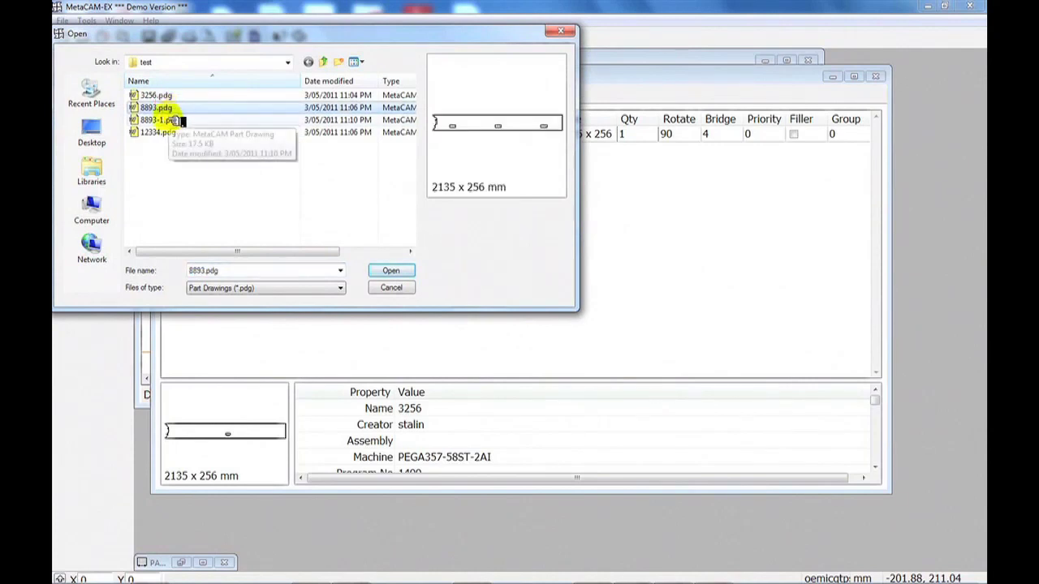
{"action": "left_click", "coordinate": [154, 120], "text": "ctrl"}
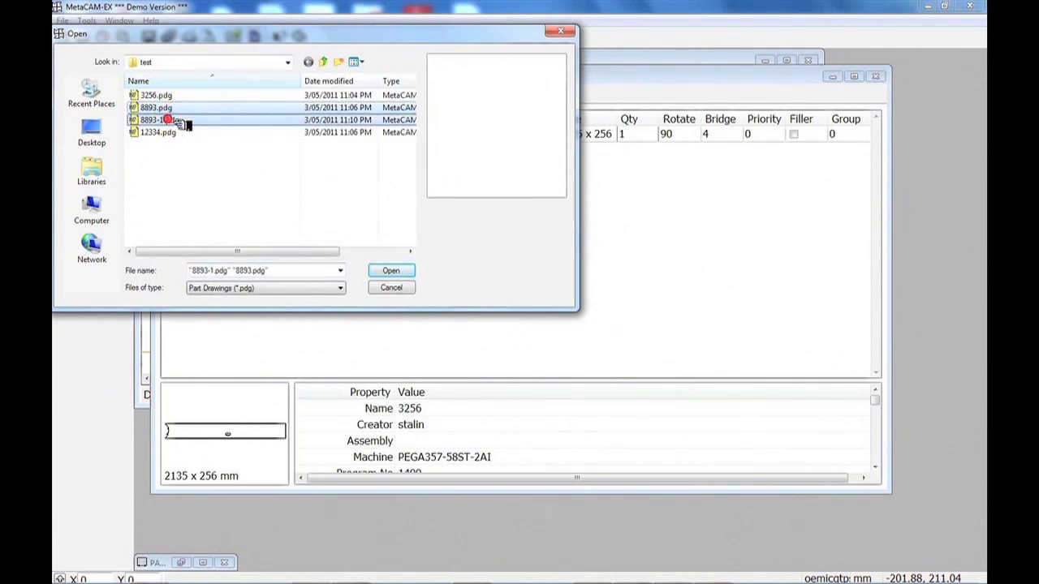
{"action": "left_click", "coordinate": [397, 270]}
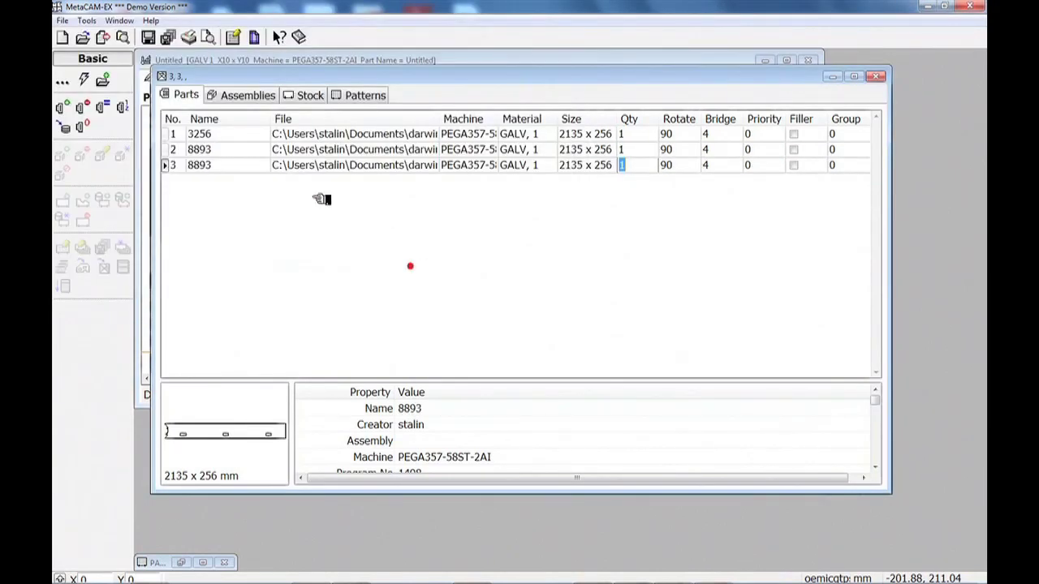
{"action": "left_click", "coordinate": [278, 171]}
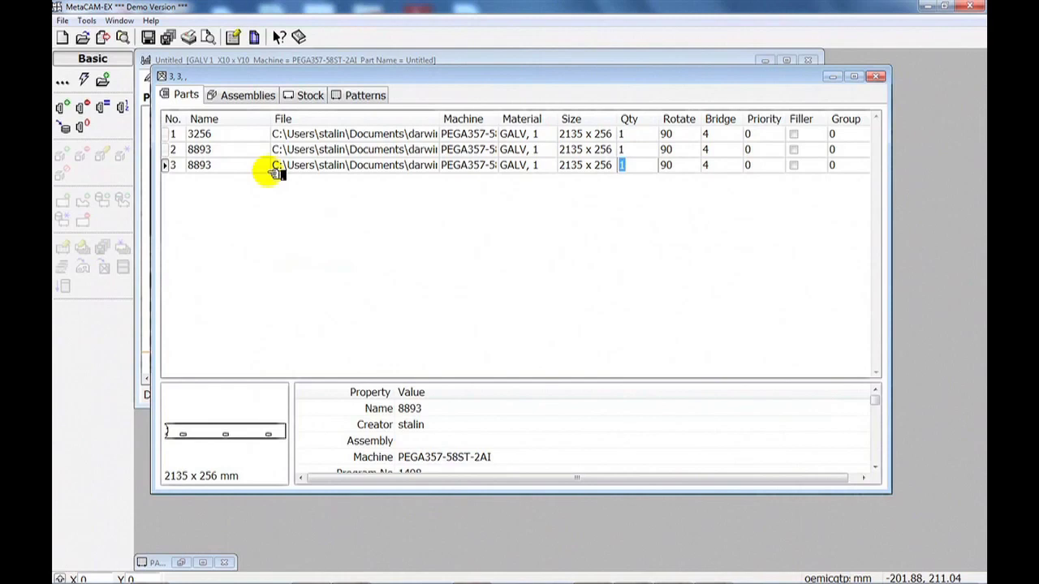
- Set part 12334's quantity to 2
{"action": "left_click", "coordinate": [627, 133]}
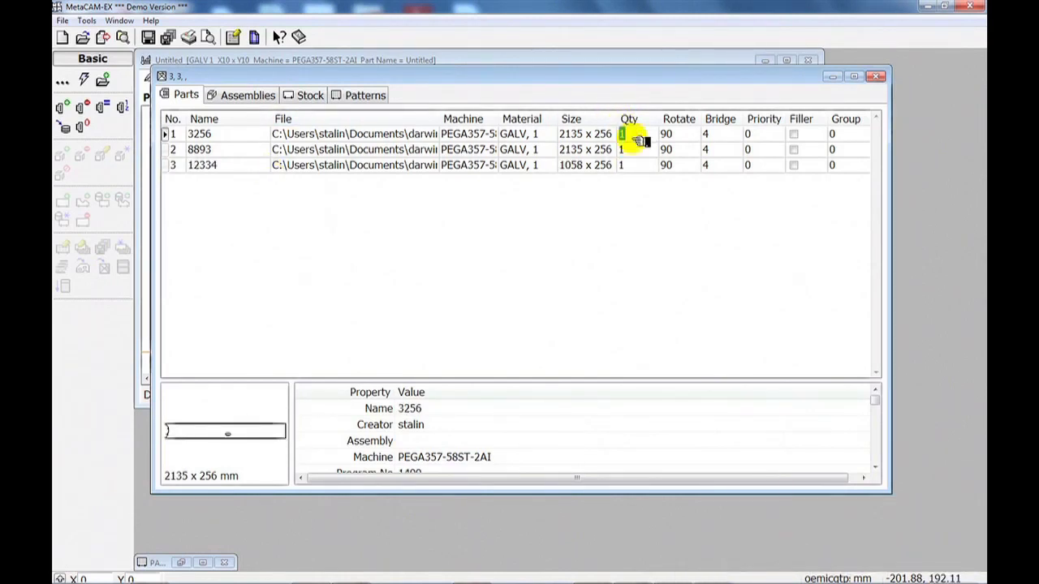
{"action": "left_click", "coordinate": [377, 150]}
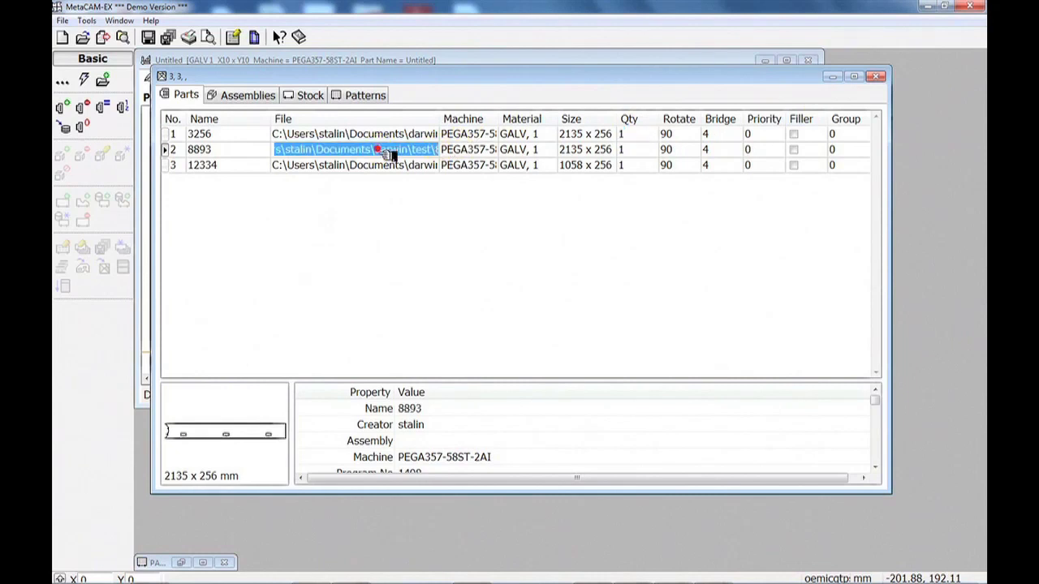
{"action": "left_click", "coordinate": [345, 166]}
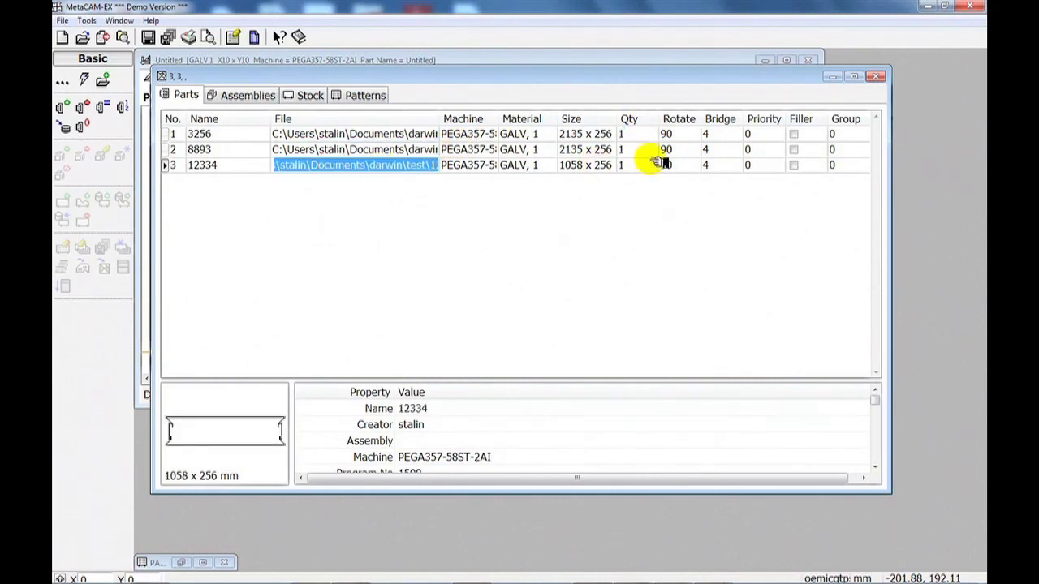
{"action": "left_click", "coordinate": [626, 166]}
{"action": "left_click", "coordinate": [608, 237]}
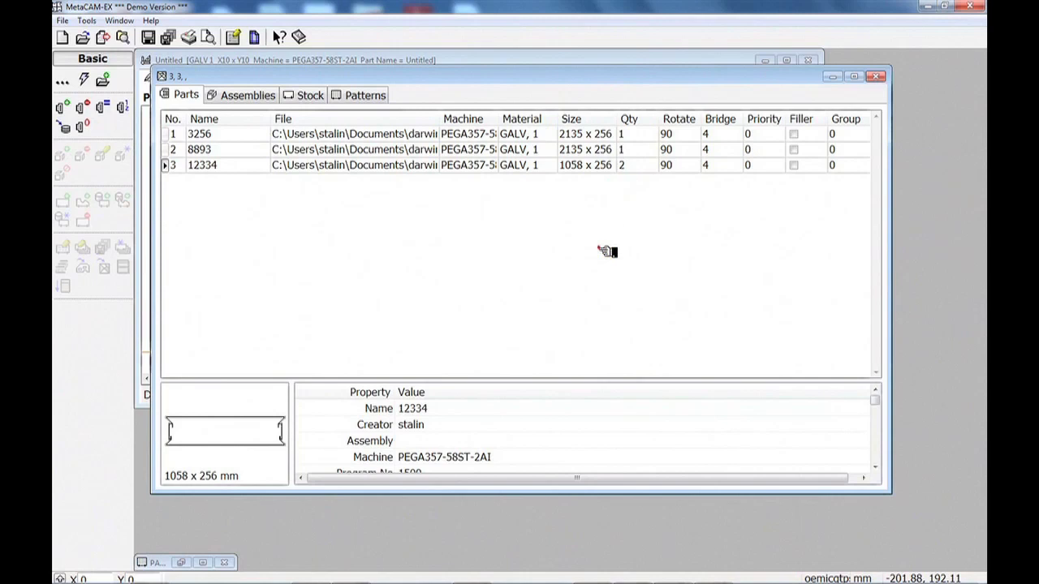
- Add a 2400 × 1200 GALV stock sheet with 20, 20, 20, 50 margins
{"action": "left_click", "coordinate": [294, 95]}
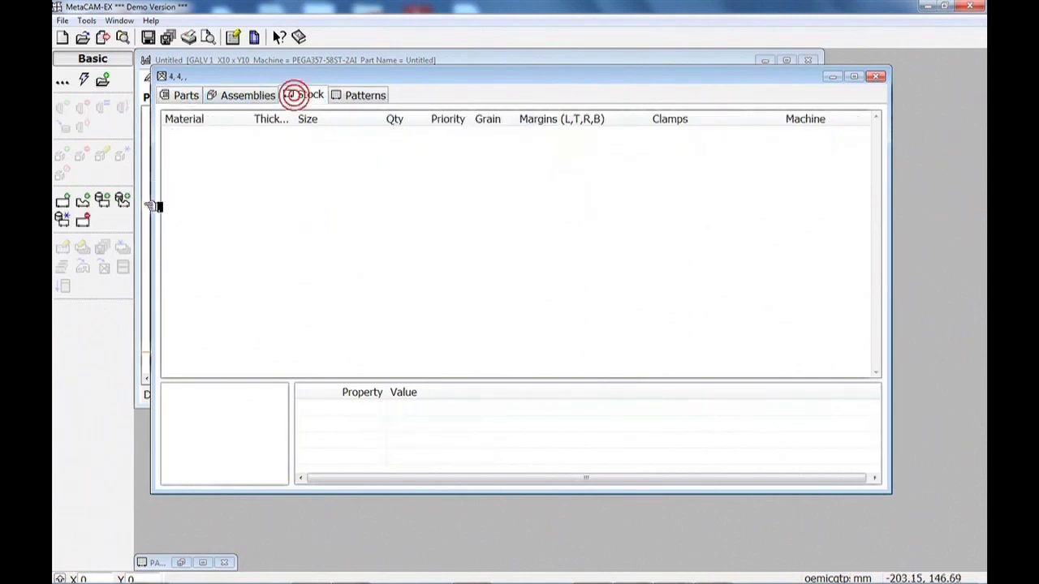
{"action": "left_click", "coordinate": [64, 201]}
{"action": "left_click", "coordinate": [327, 135]}
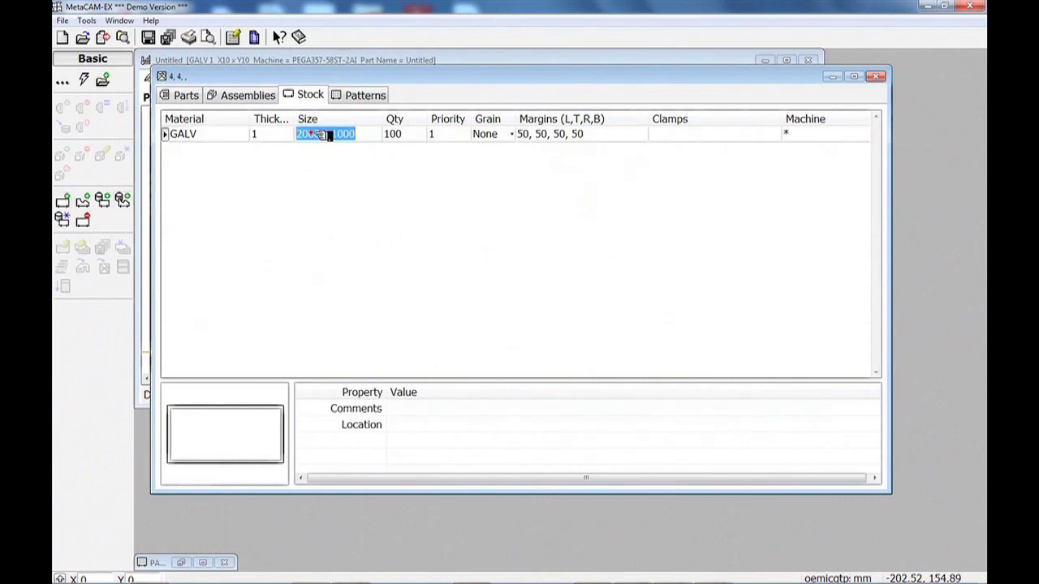
{"action": "left_click", "coordinate": [328, 136]}
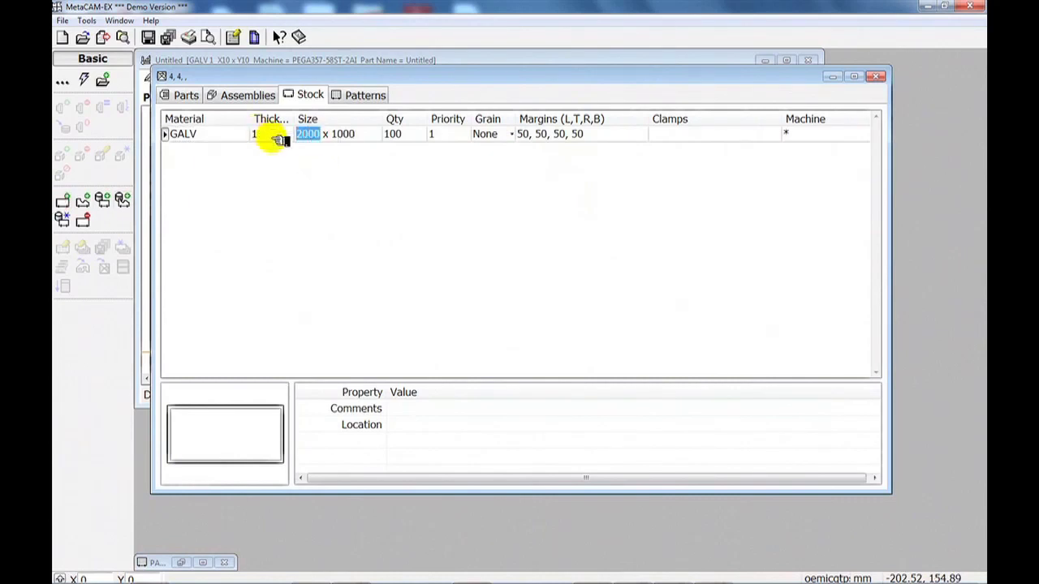
{"action": "type", "text": "2400"}
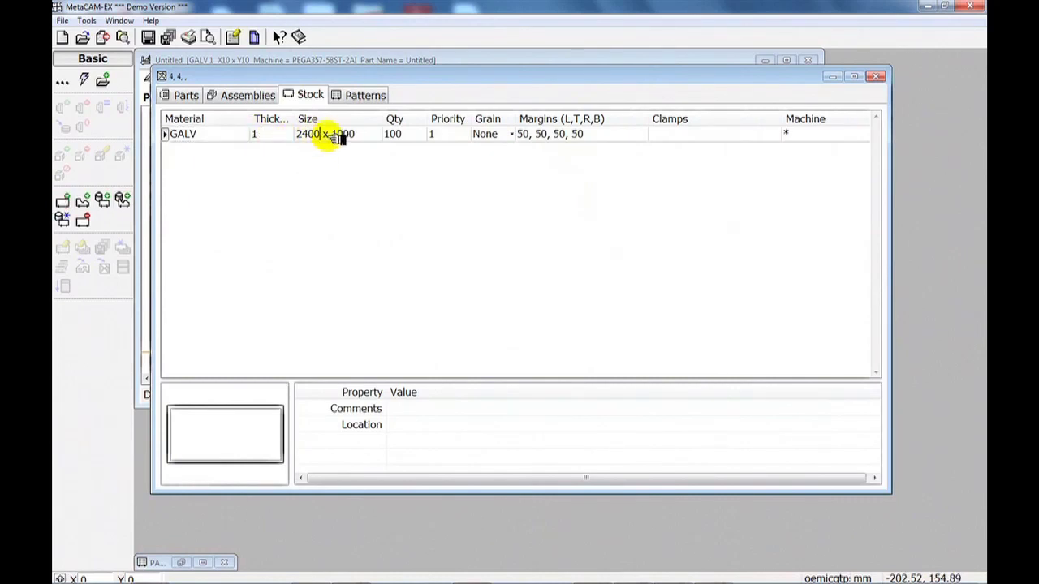
{"action": "left_click_drag", "start_coordinate": [335, 134], "coordinate": [374, 138]}
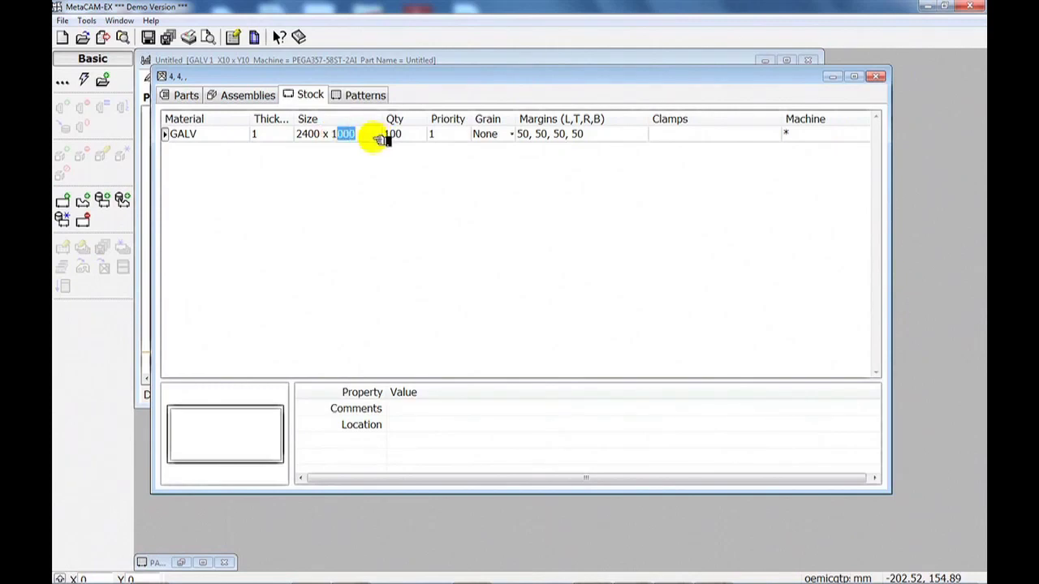
{"action": "type", "text": "200"}
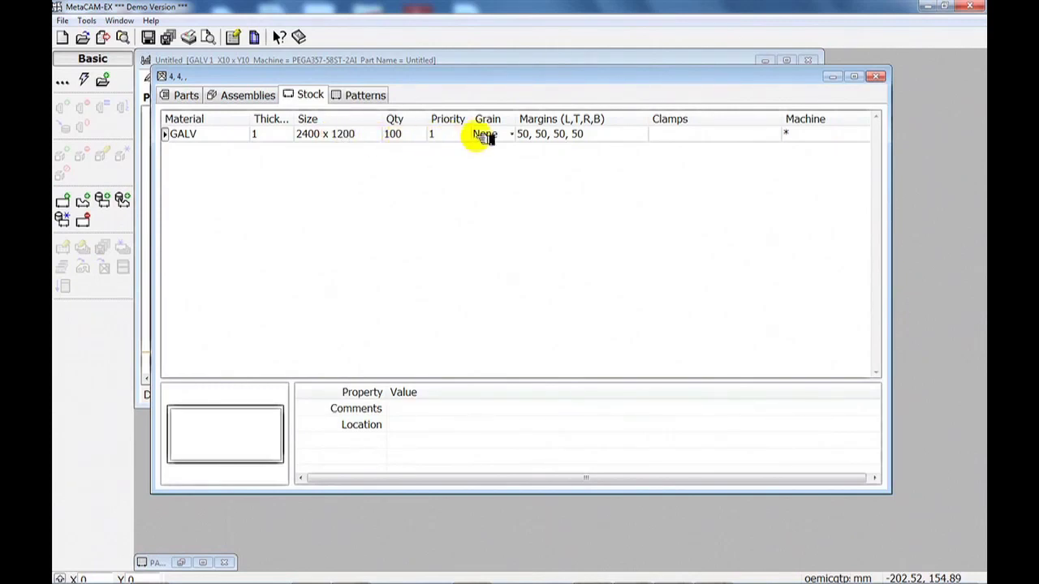
{"action": "left_click", "coordinate": [532, 136]}
{"action": "left_click", "coordinate": [529, 137]}
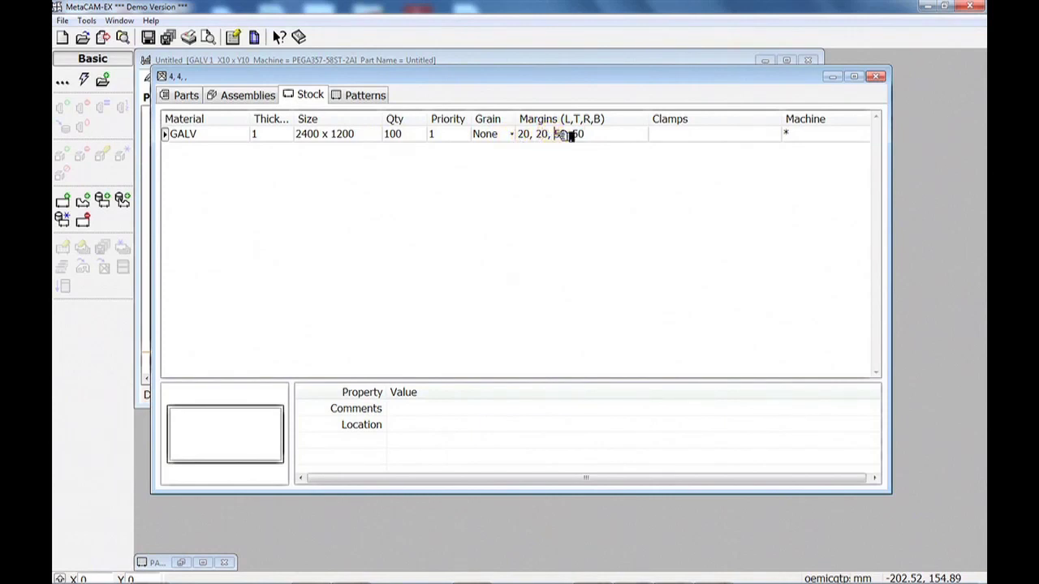
{"action": "type", "text": "20,"}
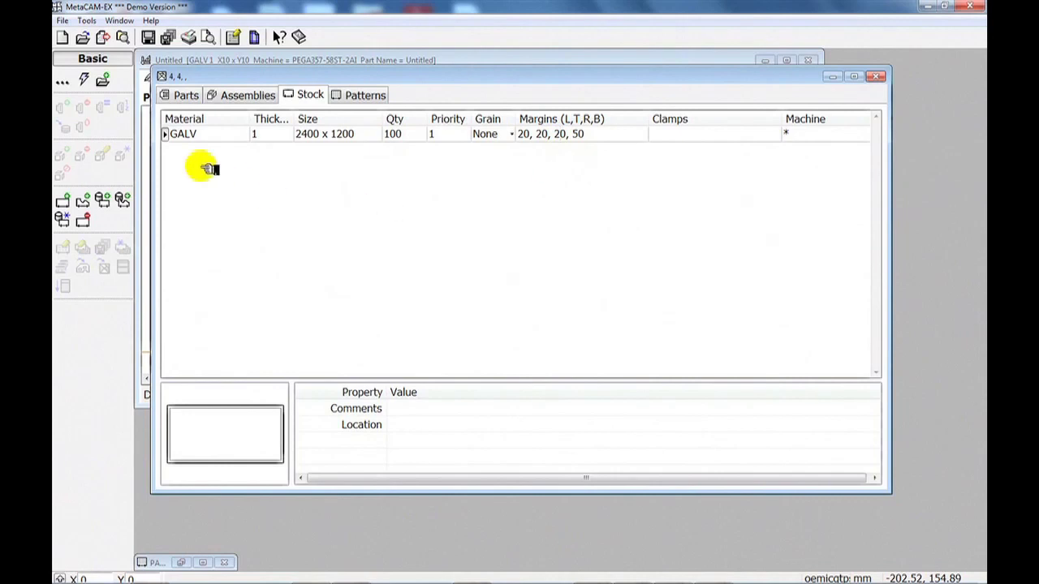
- Nest the parts on the sheet and bring up the report format choices
{"action": "left_click", "coordinate": [87, 81]}
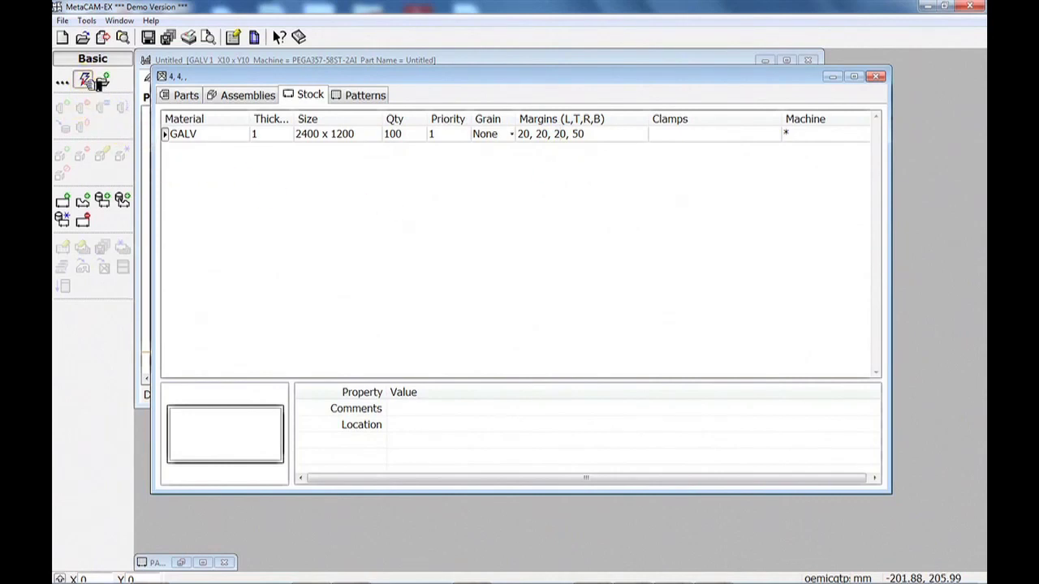
{"action": "scroll", "coordinate": [508, 335], "scroll_direction": "down", "scroll_amount": 4}
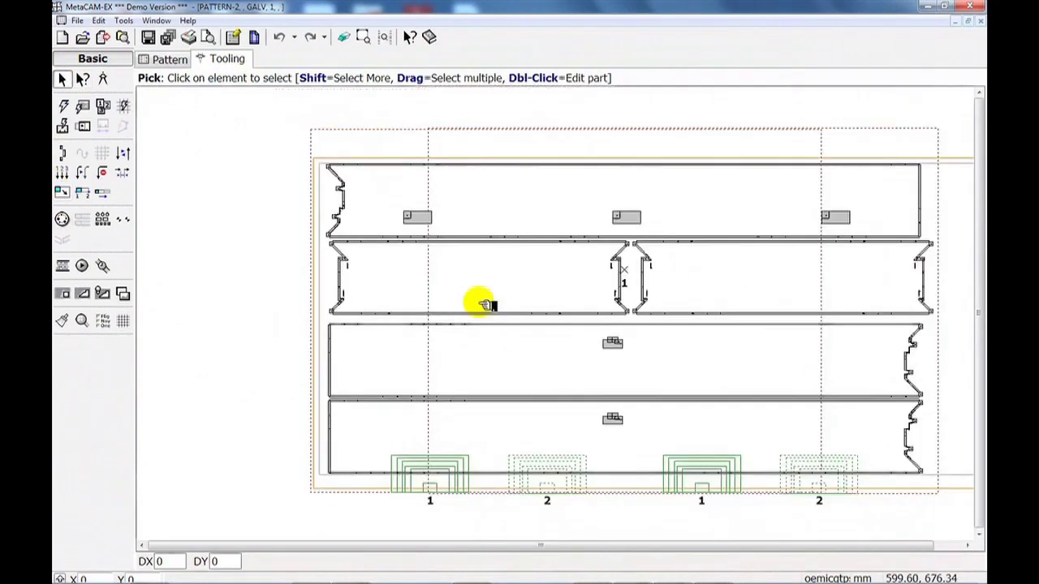
{"action": "scroll", "coordinate": [430, 286], "scroll_direction": "up", "scroll_amount": 1}
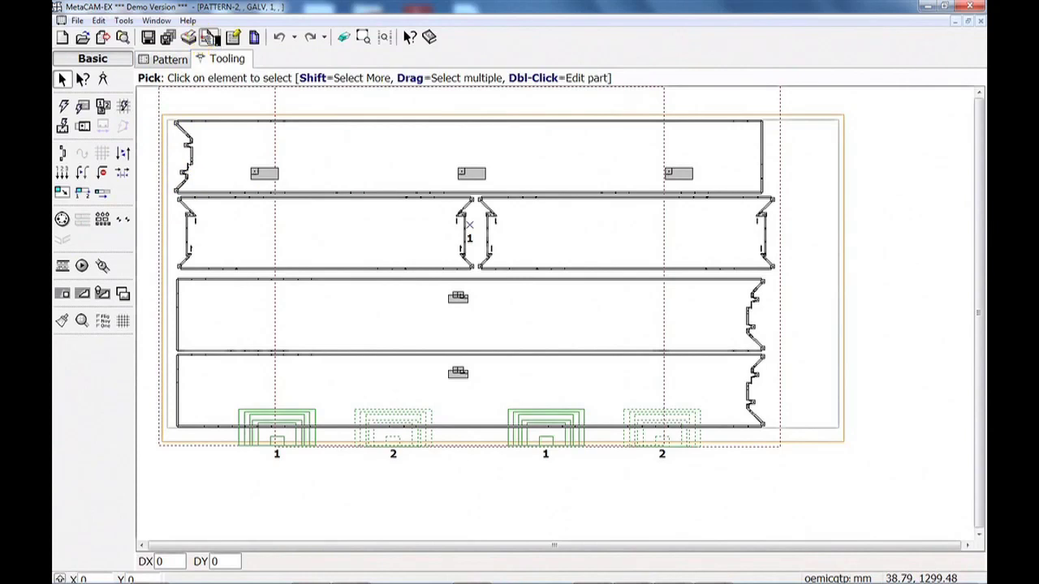
{"action": "left_click", "coordinate": [207, 36]}
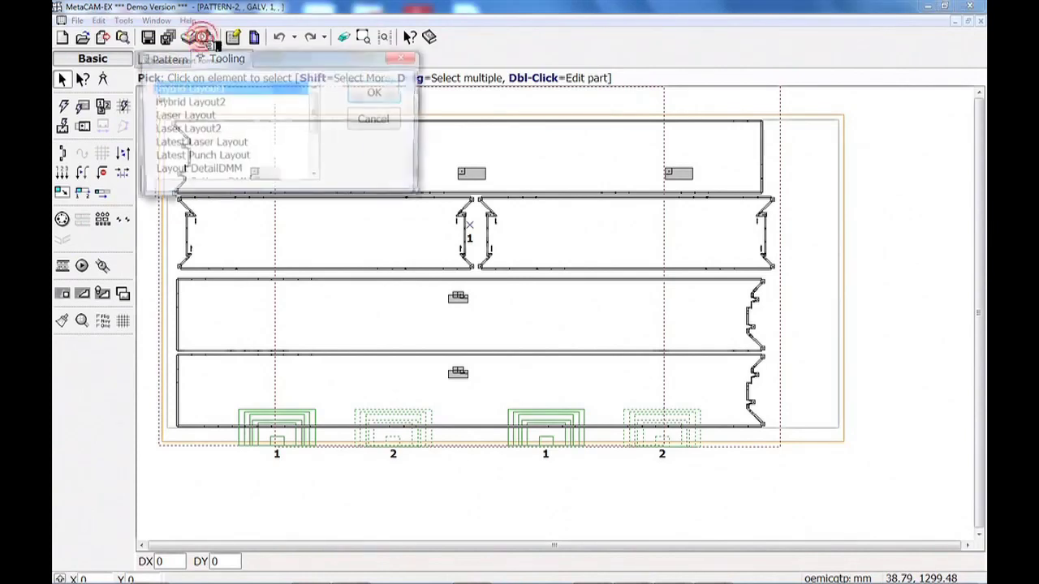
- Preview the nested sheet's layout report in the Latest Punch Layout format
{"action": "left_click", "coordinate": [211, 128]}
{"action": "double_click", "coordinate": [226, 157]}
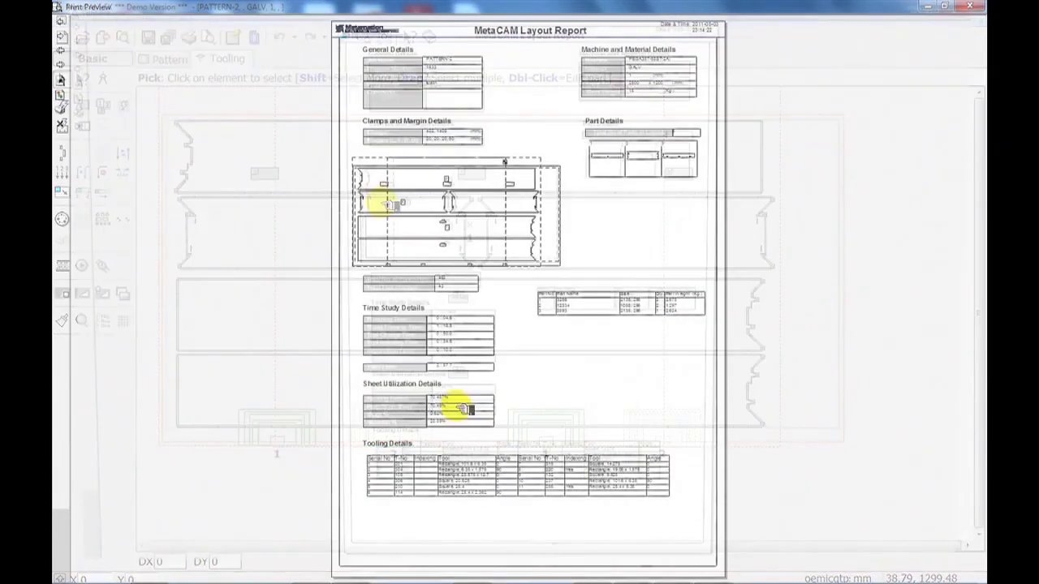